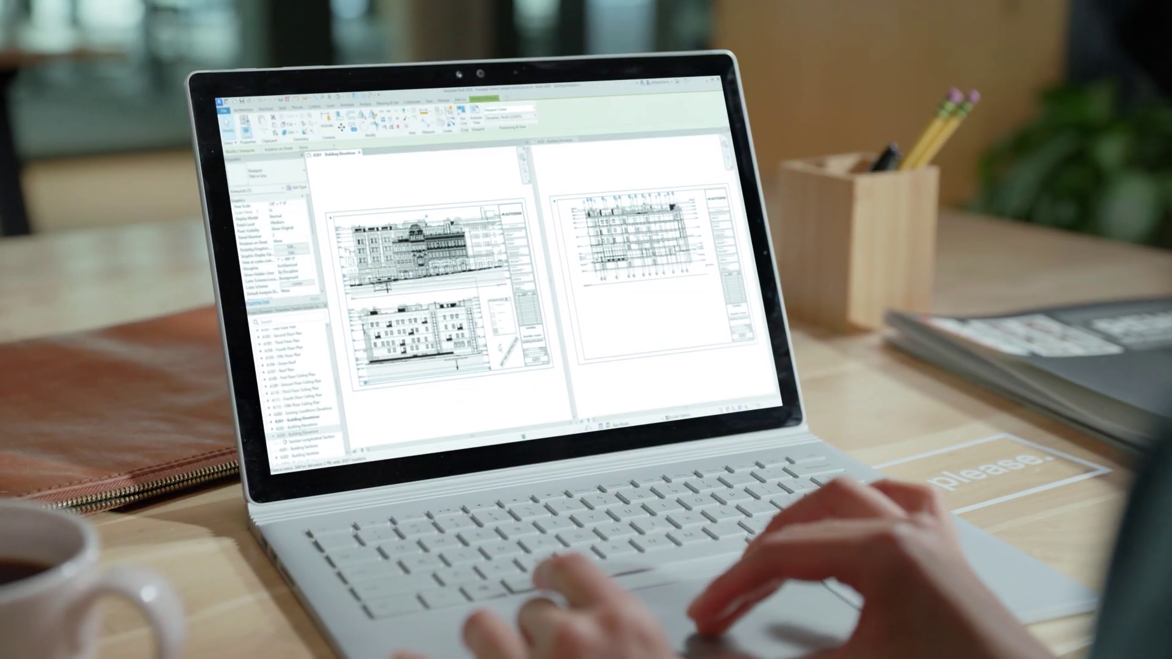
{"action": "right_click", "coordinate": [510, 196]}
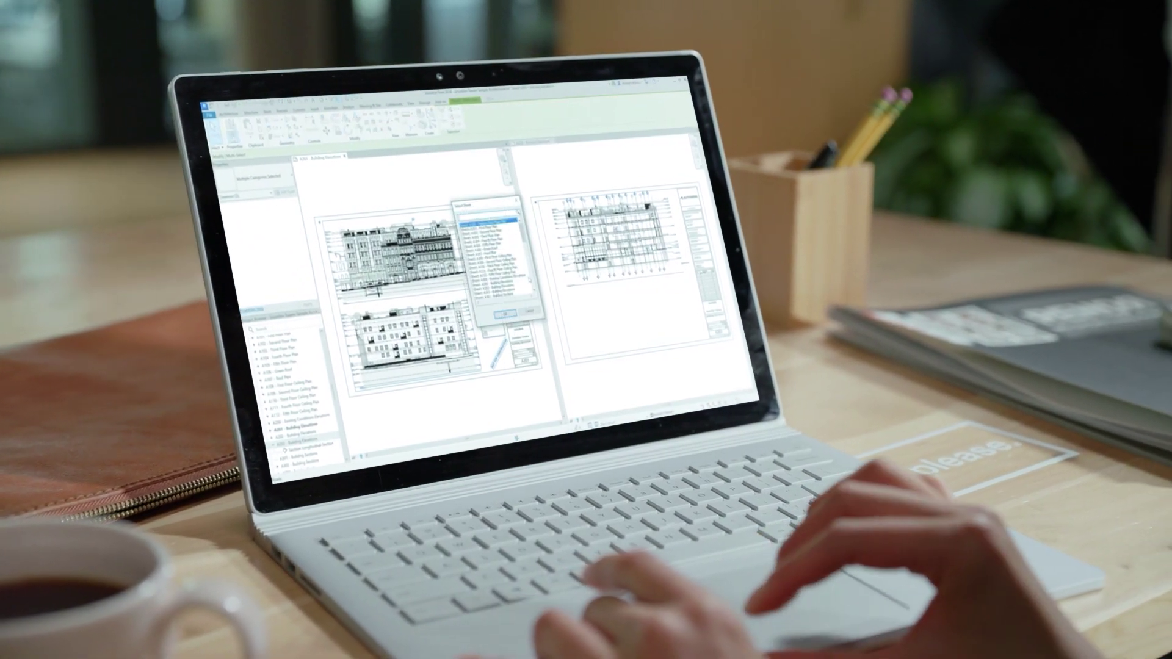
{"action": "left_click", "coordinate": [531, 279]}
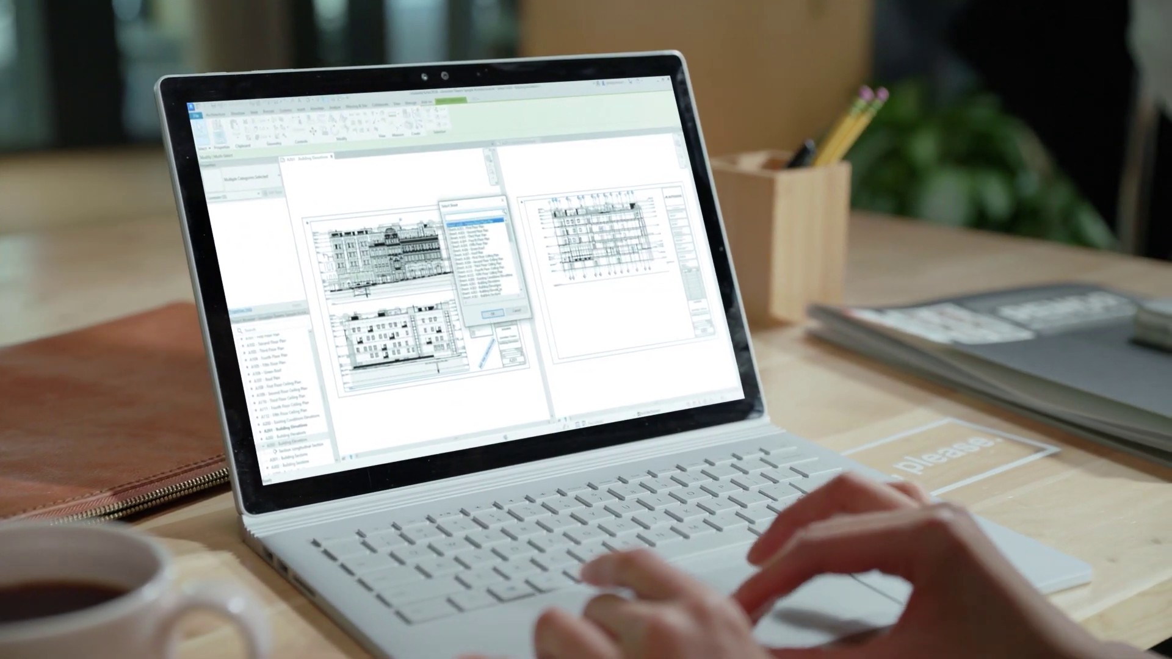
{"action": "key", "text": "Return"}
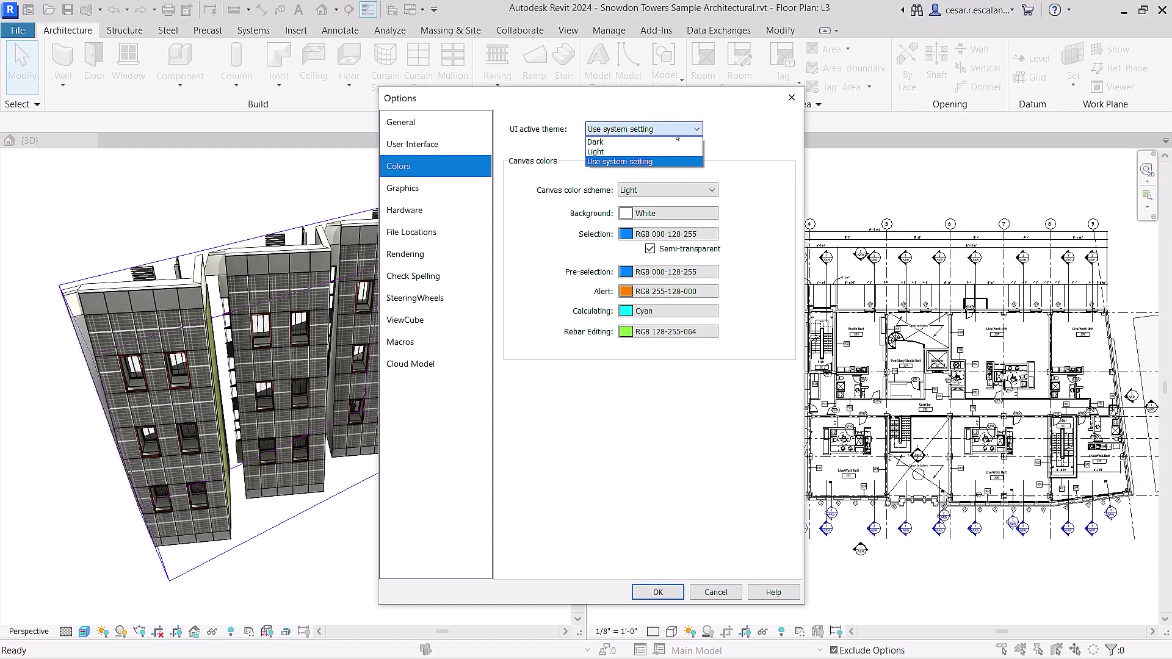
Set the active UI theme to Dark in the color options
{"action": "left_click", "coordinate": [647, 144]}
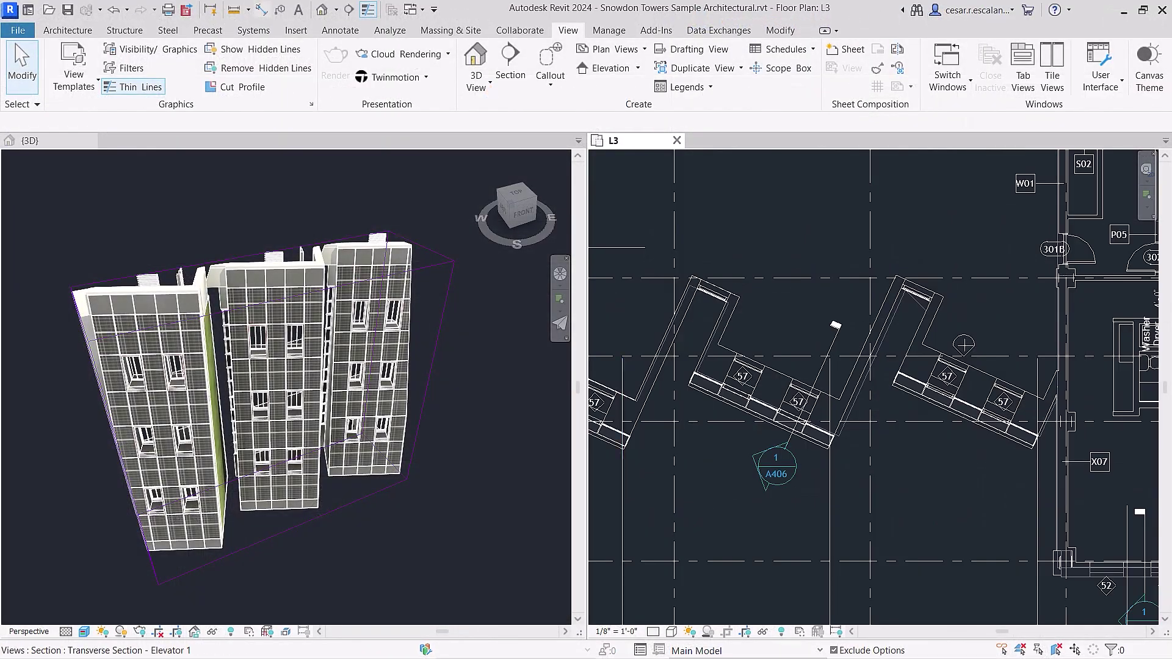
Place an aligned dimension string across the angled bays in the L3 floor plan
{"action": "key", "text": "d"}
{"action": "key", "text": "i"}
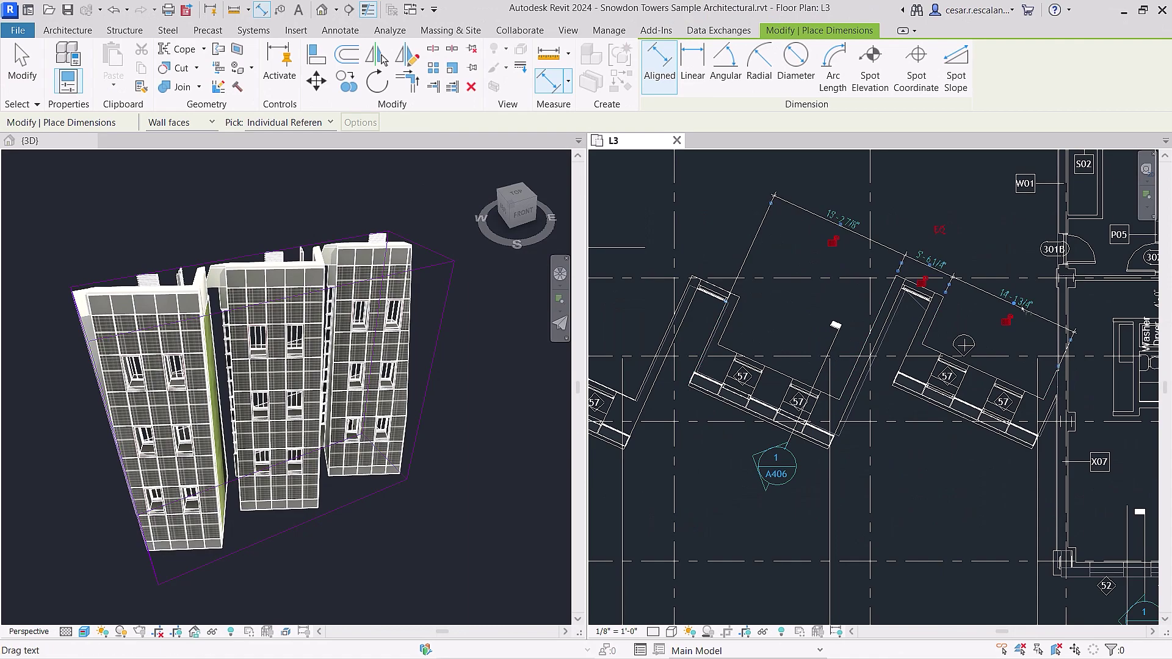
{"action": "middle_click_drag", "start_coordinate": [428, 501], "coordinate": [395, 466], "text": "shift"}
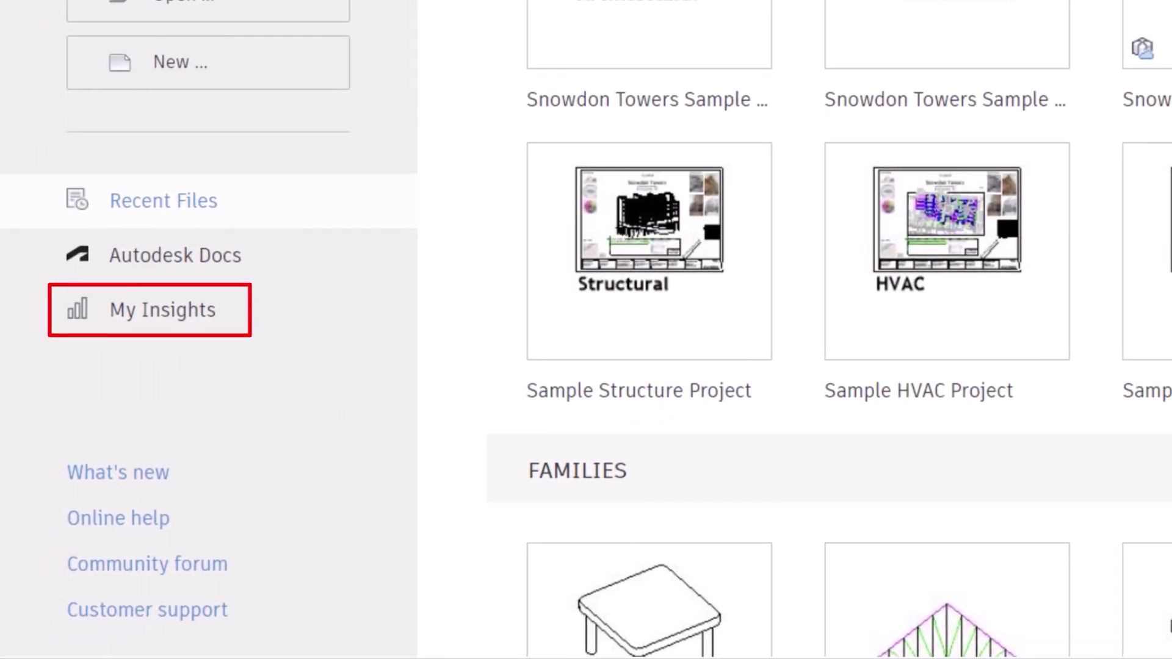
Open My Insights and read the help article linked from the Render command recommendation
{"action": "left_click", "coordinate": [230, 321]}
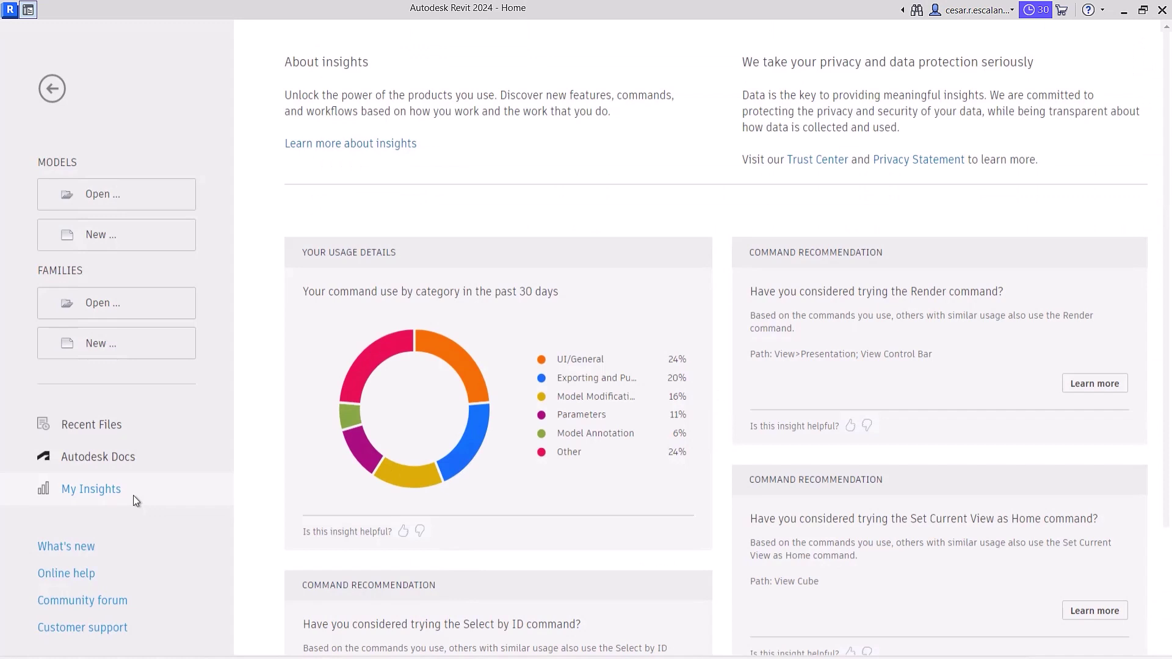
{"action": "mouse_move", "coordinate": [391, 348]}
{"action": "left_click", "coordinate": [1079, 386]}
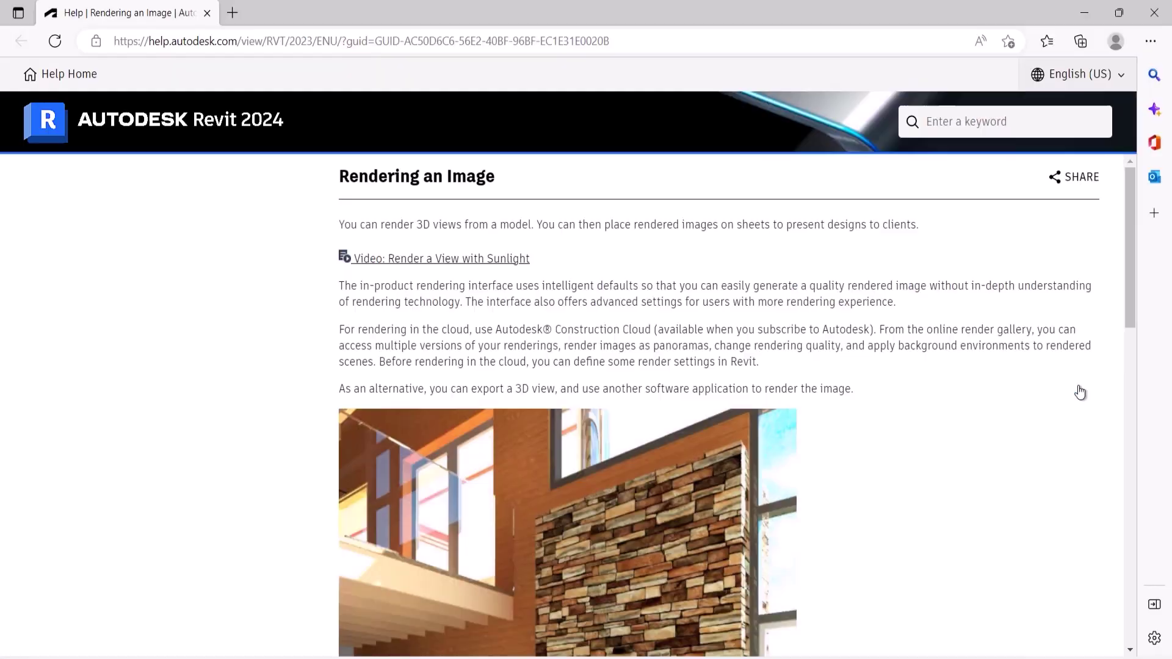
{"action": "scroll", "coordinate": [1080, 391], "scroll_direction": "down", "scroll_amount": 5}
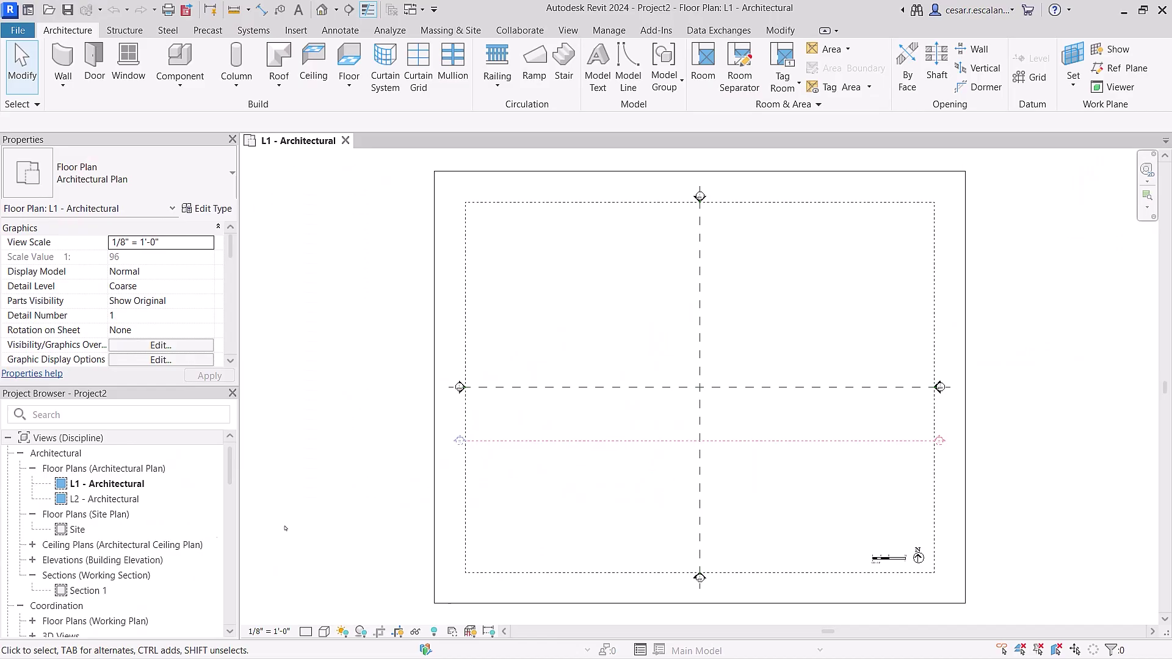
Look through the view categories listed under Views (Discipline) in the Project Browser of Project2
{"action": "left_click", "coordinate": [79, 435]}
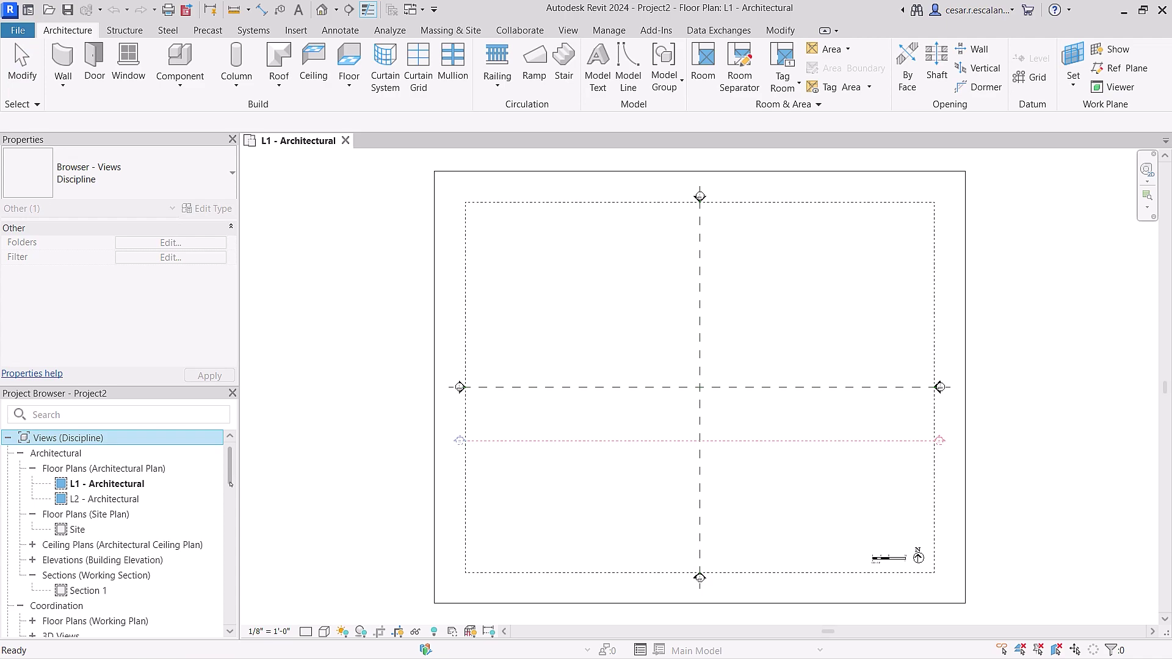
{"action": "scroll", "coordinate": [221, 607], "scroll_direction": "down", "scroll_amount": 8}
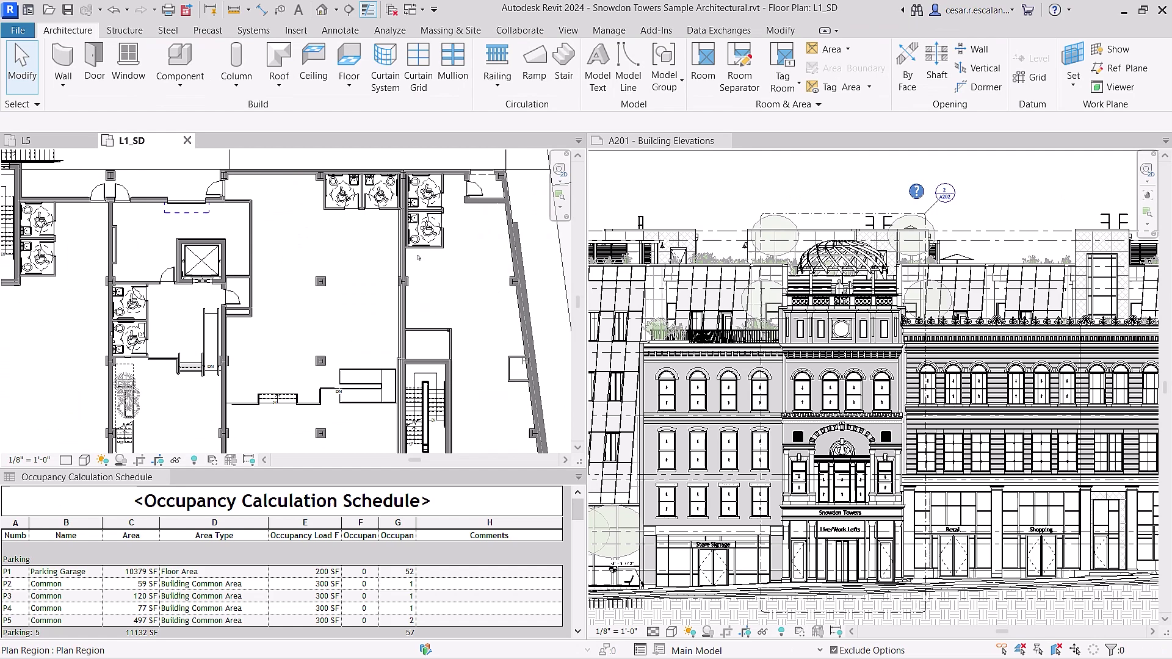
Inspect the facade model and its point cloud from the front, plus the surrounding site and building models in 3D
{"action": "middle_click_drag", "start_coordinate": [488, 201], "coordinate": [527, 194]}
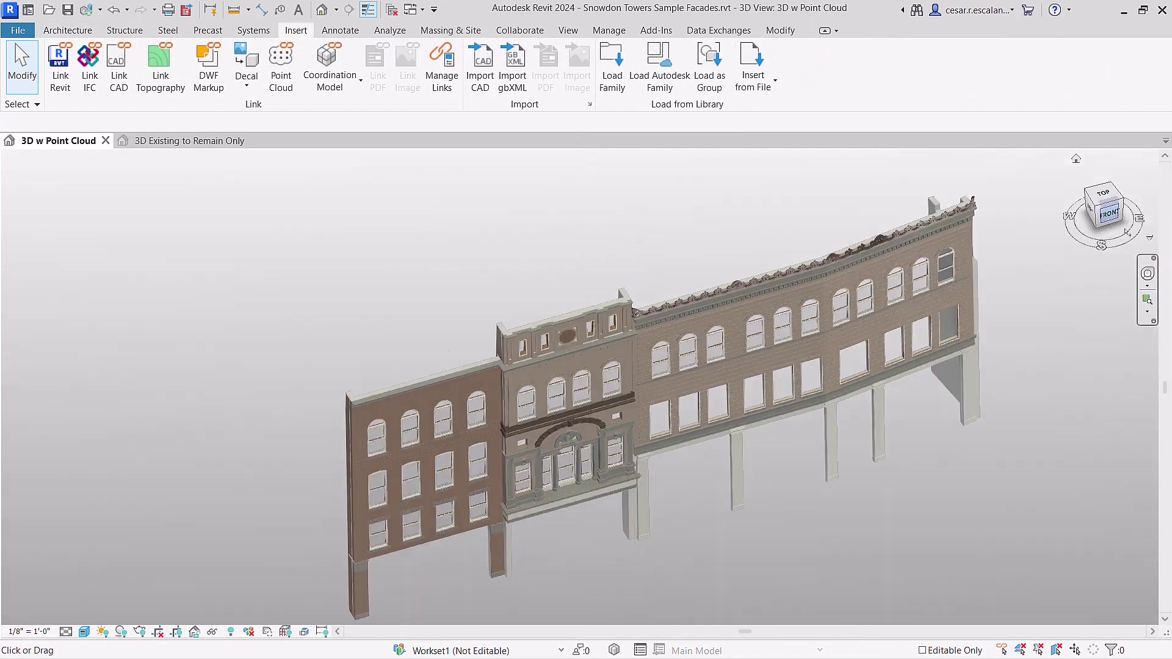
{"action": "left_click", "coordinate": [1127, 232]}
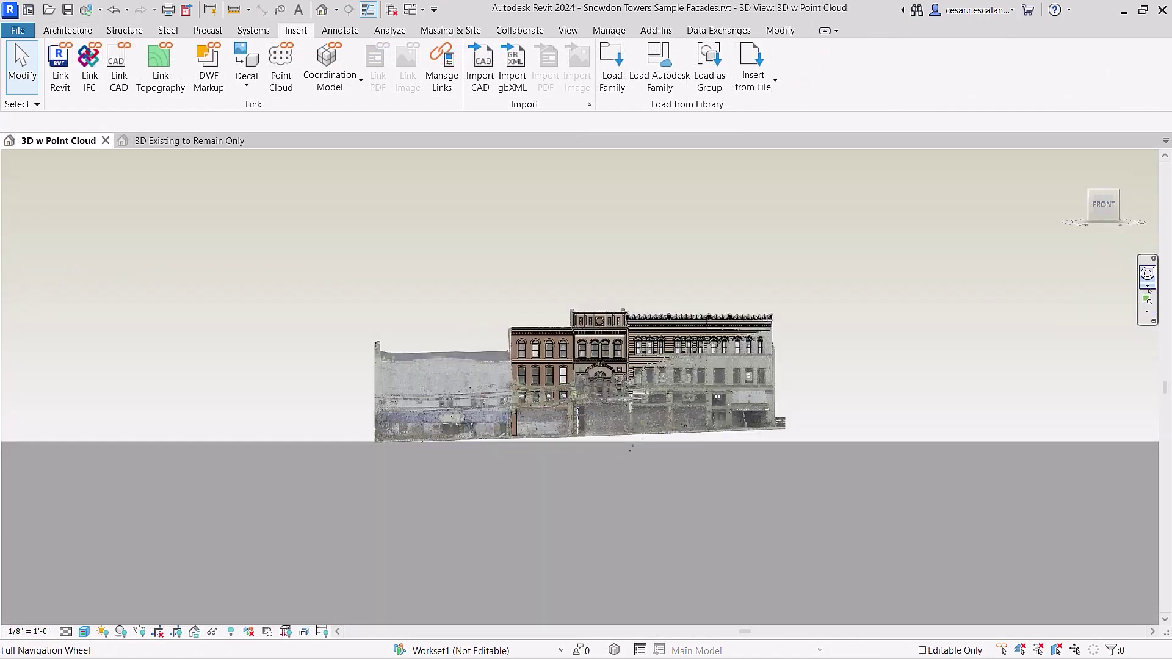
{"action": "left_click_drag", "start_coordinate": [556, 293], "coordinate": [647, 444]}
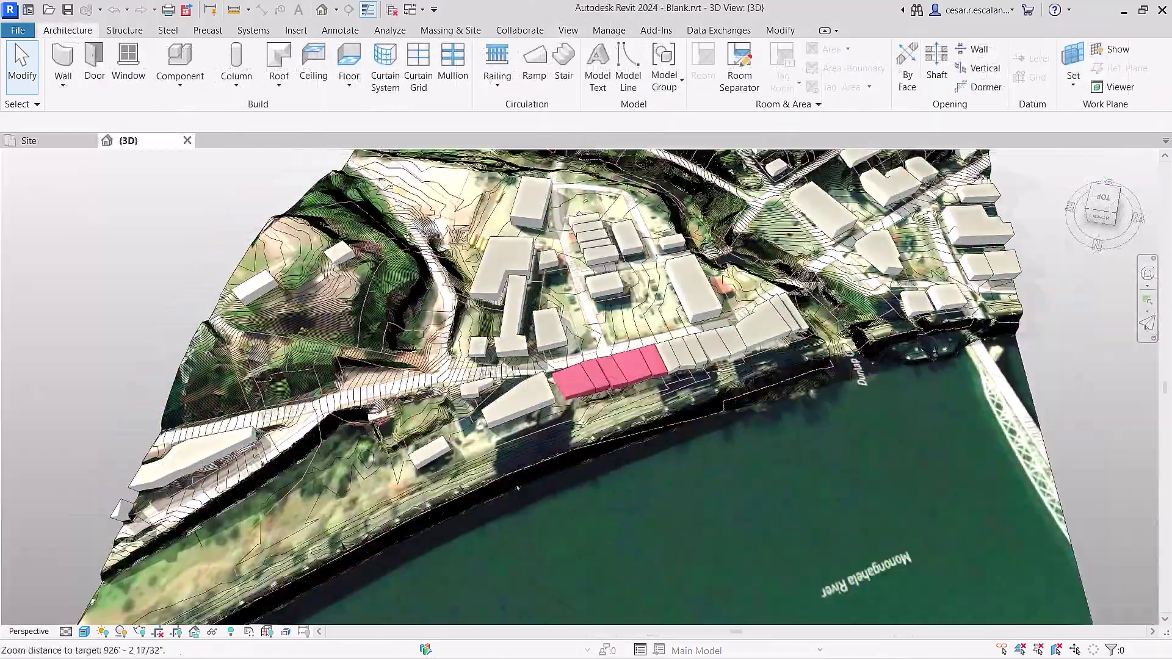
{"action": "middle_click_drag", "start_coordinate": [549, 470], "coordinate": [1123, 439], "text": "shift"}
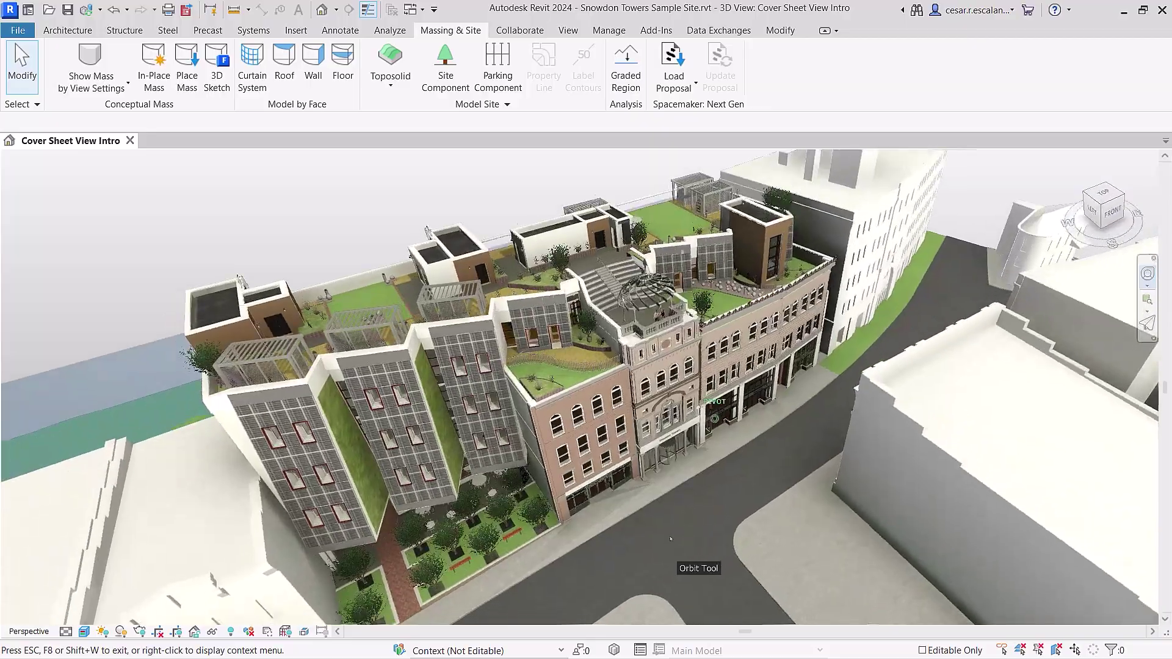
{"action": "left_click_drag", "start_coordinate": [670, 539], "coordinate": [73, 531]}
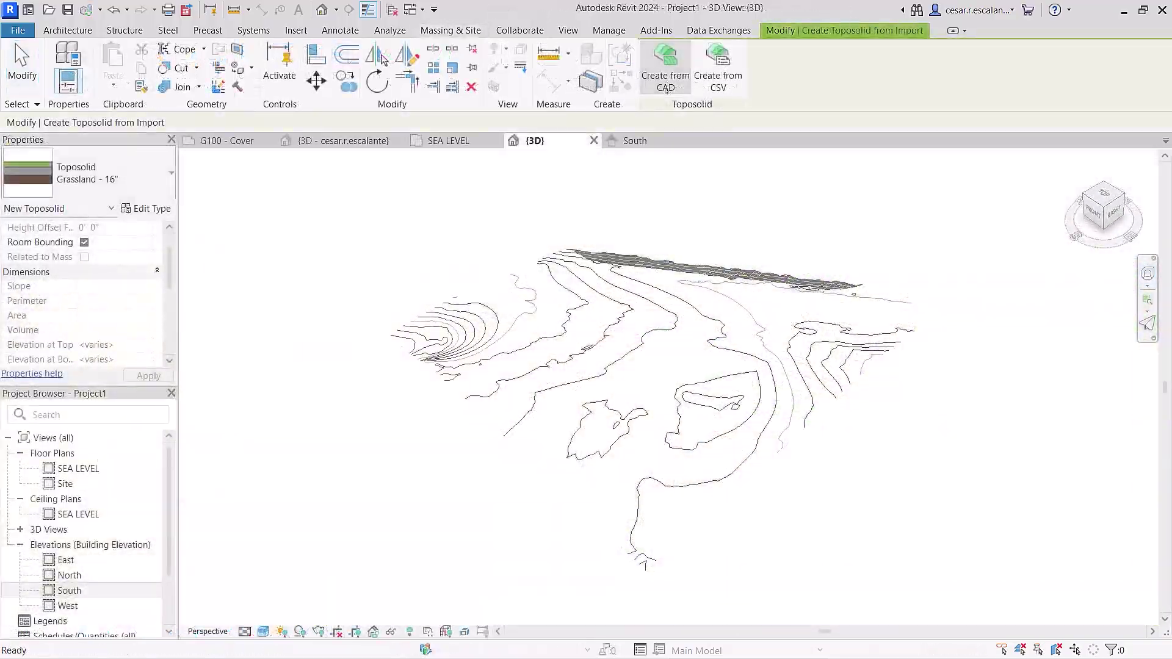
Create a Grassland - 16" toposolid from the imported CAD contours and open its type properties
{"action": "left_click", "coordinate": [655, 263]}
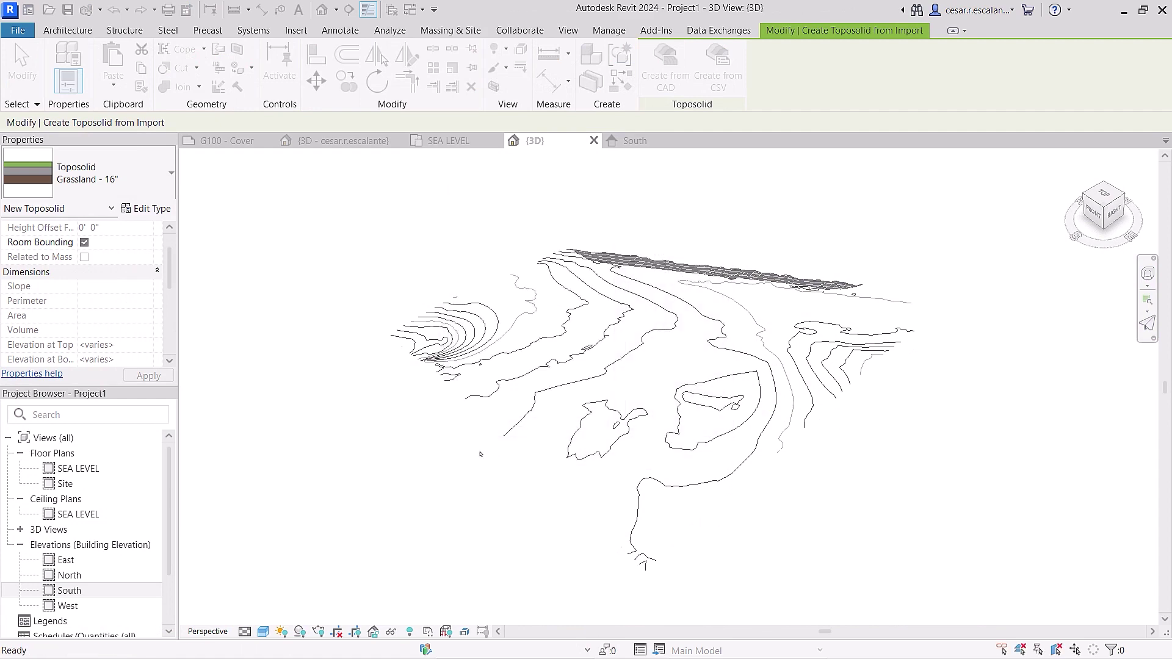
{"action": "left_click", "coordinate": [144, 208]}
{"action": "left_click", "coordinate": [890, 358]}
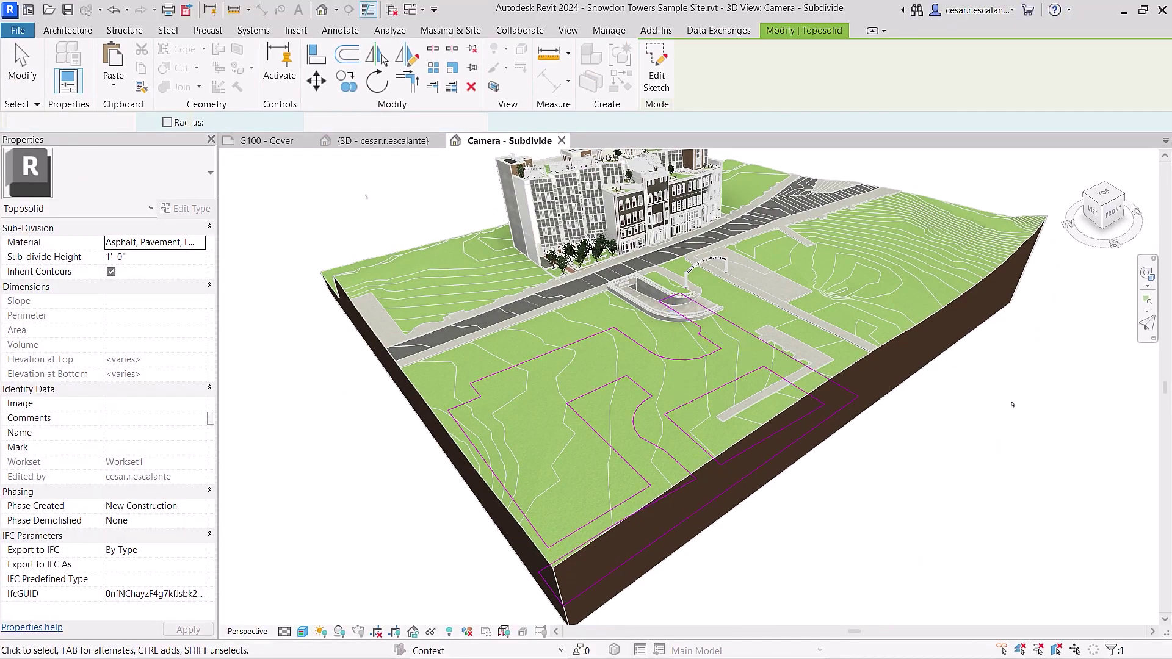
Deselect the asphalt toposolid sub-division in the Camera - Subdivide view
{"action": "left_click", "coordinate": [1012, 404]}
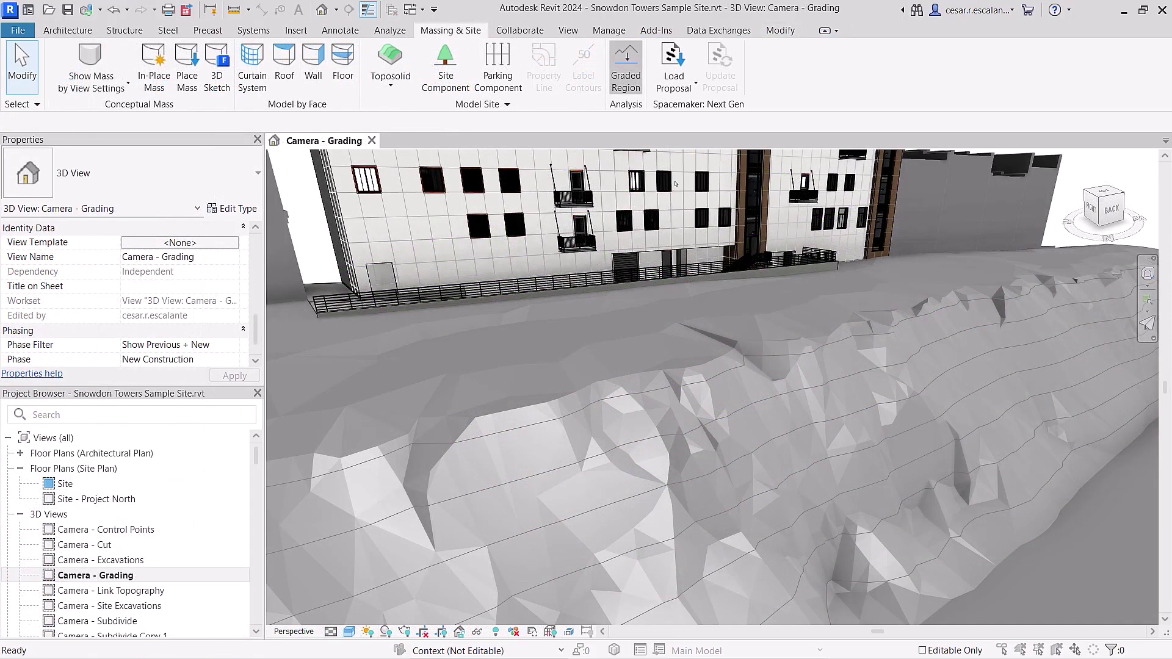
Create a graded region on the Grassland toposolid and set the group of points beside the building to elevation 796 4
{"action": "left_click", "coordinate": [675, 184]}
{"action": "left_click", "coordinate": [641, 374]}
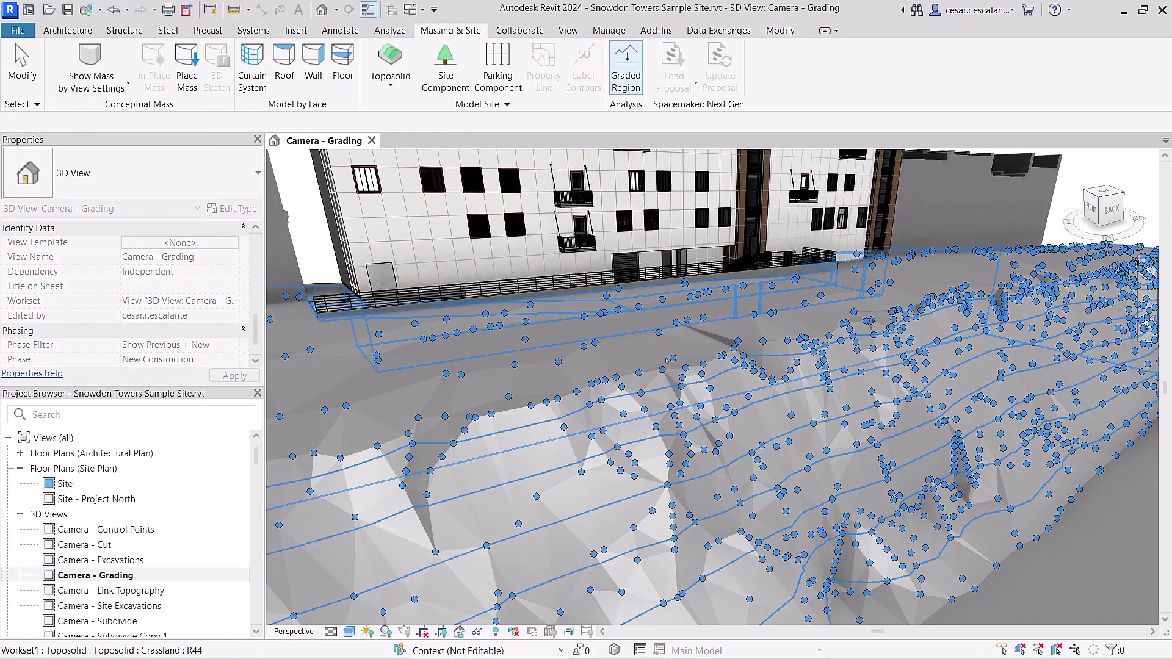
{"action": "left_click_drag", "start_coordinate": [540, 352], "coordinate": [669, 304]}
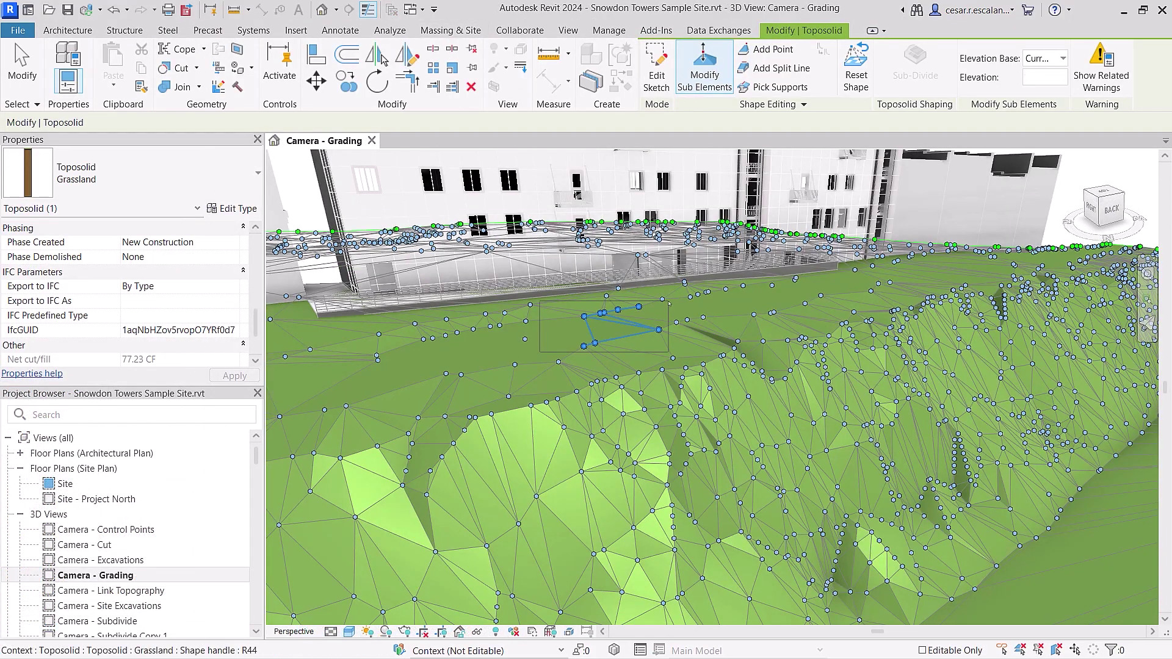
{"action": "left_click", "coordinate": [1061, 79]}
{"action": "type", "text": "796 4"}
{"action": "key", "text": "Return"}
{"action": "key", "text": "Escape"}
{"action": "key", "text": "Escape"}
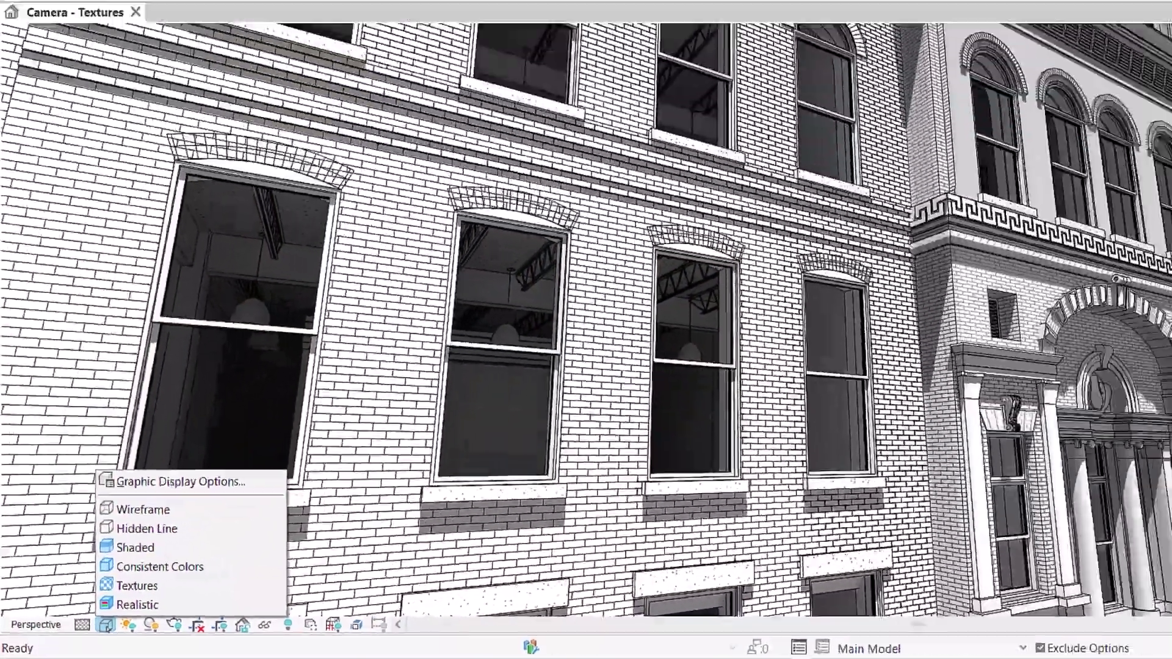
Set the visual style of the Camera - Textures view to Shaded
{"action": "left_click", "coordinate": [211, 546]}
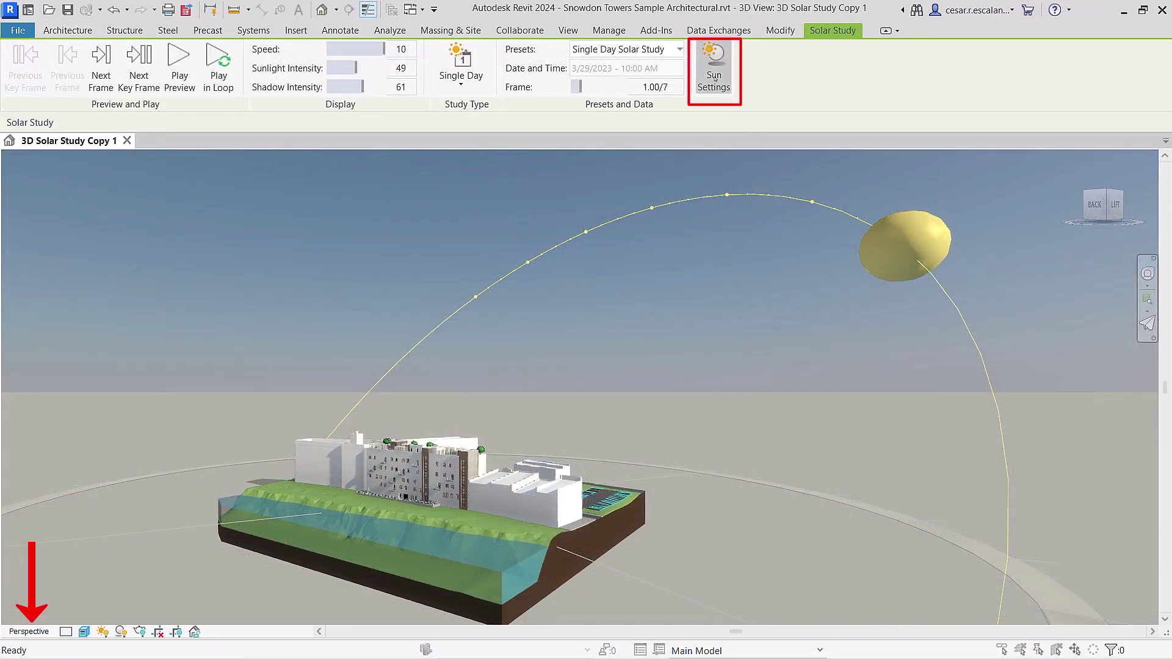
Set the single-day solar study's time interval to one hour in the sun settings
{"action": "left_click", "coordinate": [714, 78]}
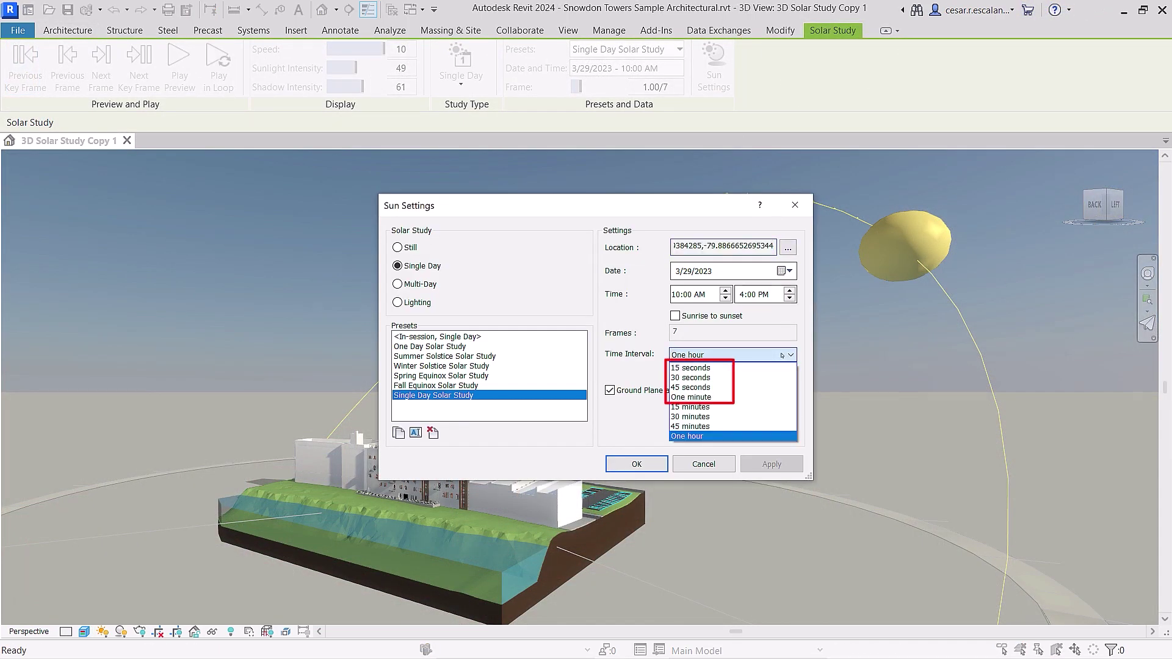
{"action": "key", "text": "Return"}
{"action": "left_click", "coordinate": [641, 464]}
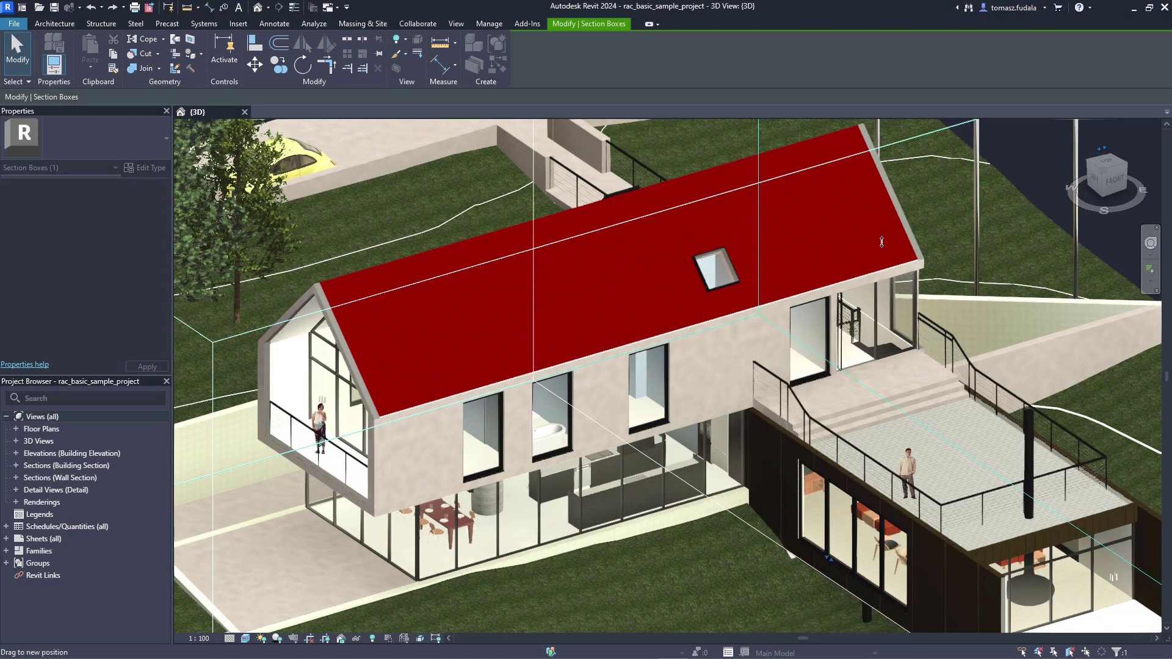
Pull the section box inwards to crop the 3D view around the red-roofed part of the house
{"action": "left_click_drag", "start_coordinate": [882, 241], "coordinate": [657, 230]}
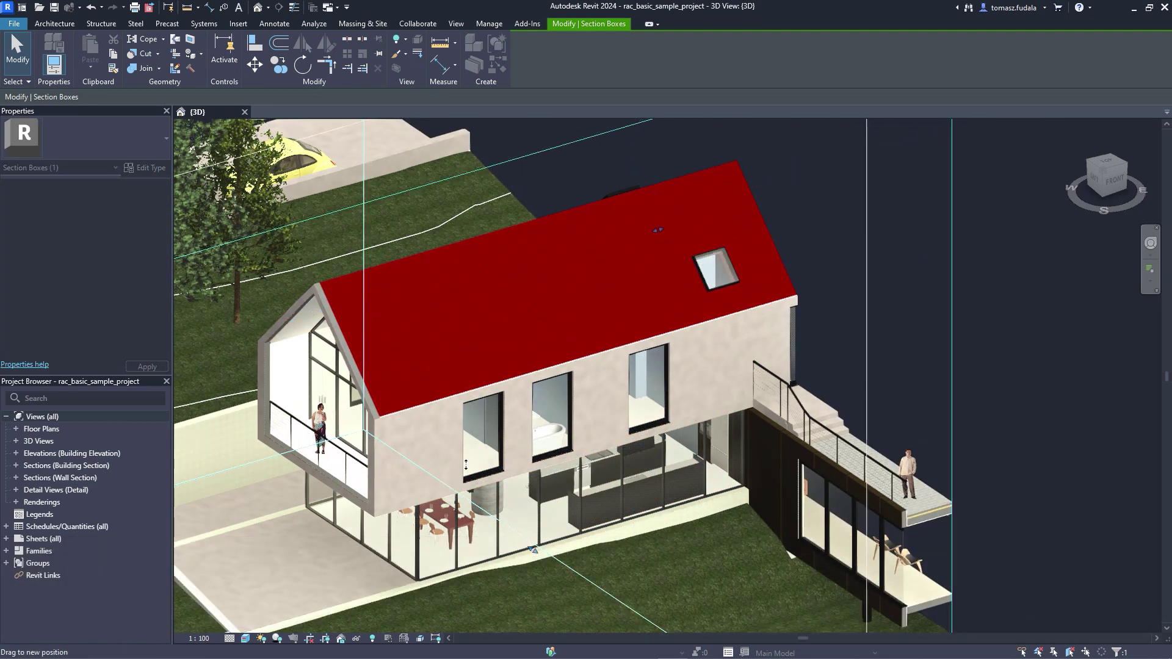
{"action": "key", "text": "Escape"}
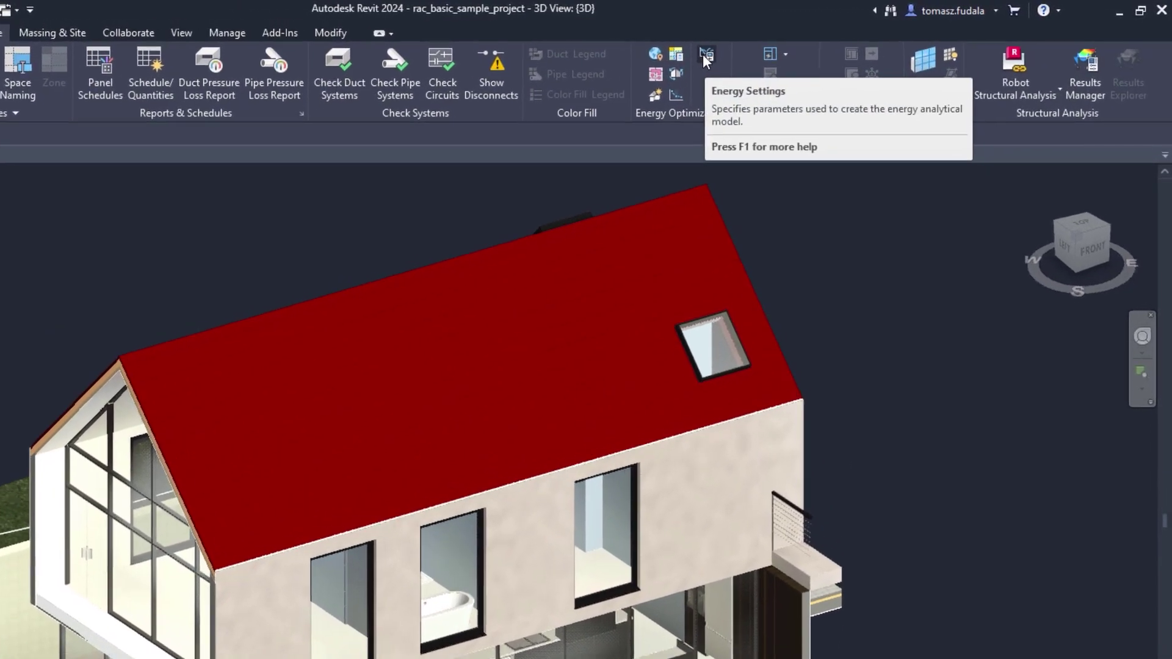
Restrict the energy settings to elements visible in the current view and create the energy analytical model
{"action": "left_click", "coordinate": [836, 39]}
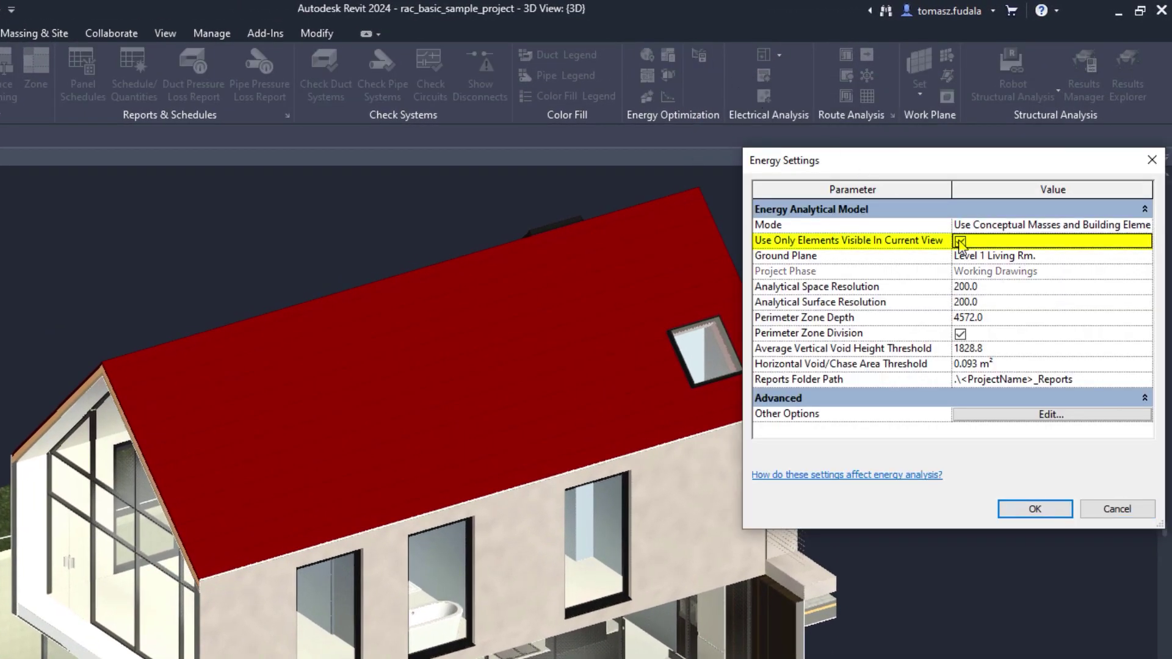
{"action": "left_click", "coordinate": [1031, 509]}
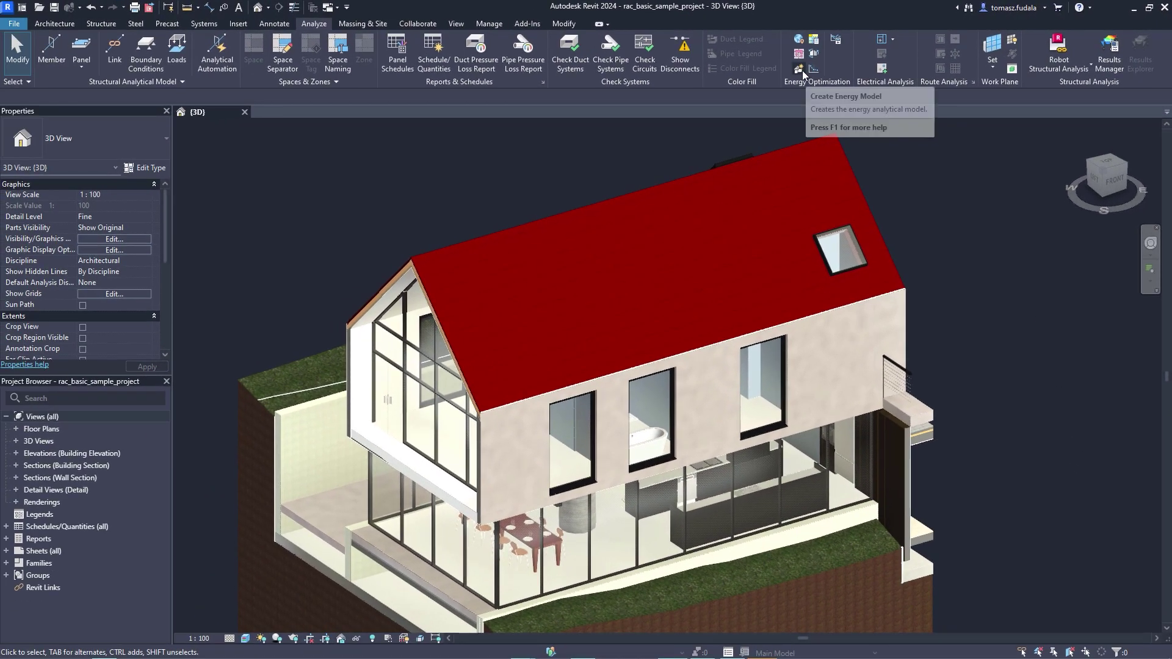
{"action": "left_click", "coordinate": [801, 70]}
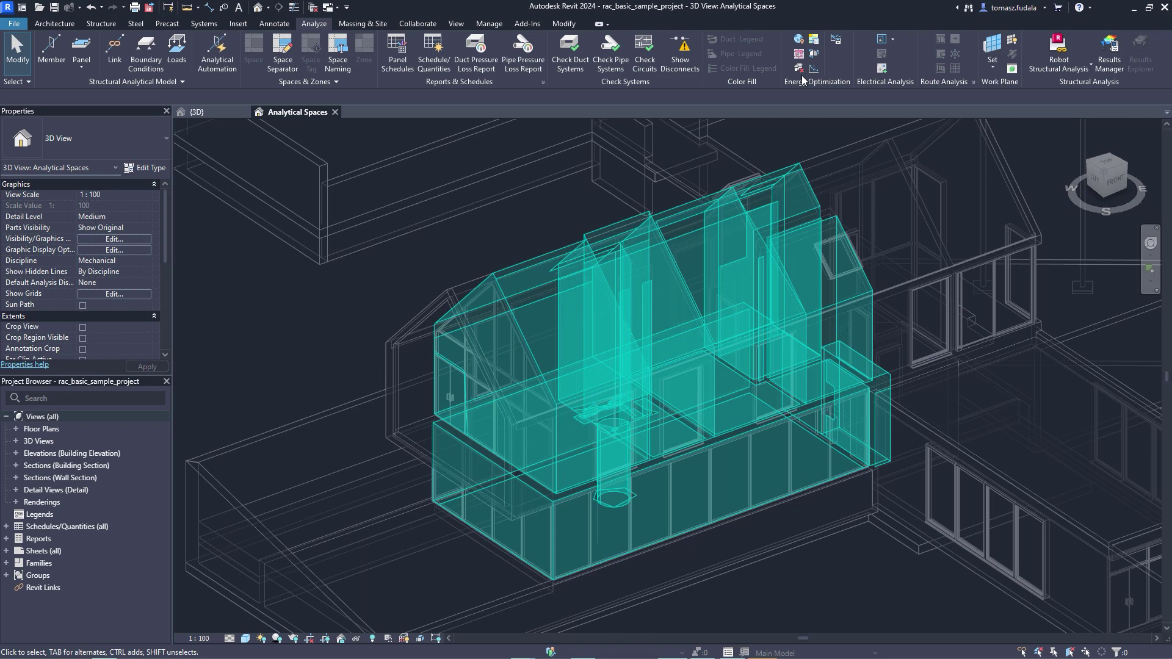
Run the Annual Building Energy Simulation systems analysis with the report name Analysis Report
{"action": "left_click", "coordinate": [814, 41]}
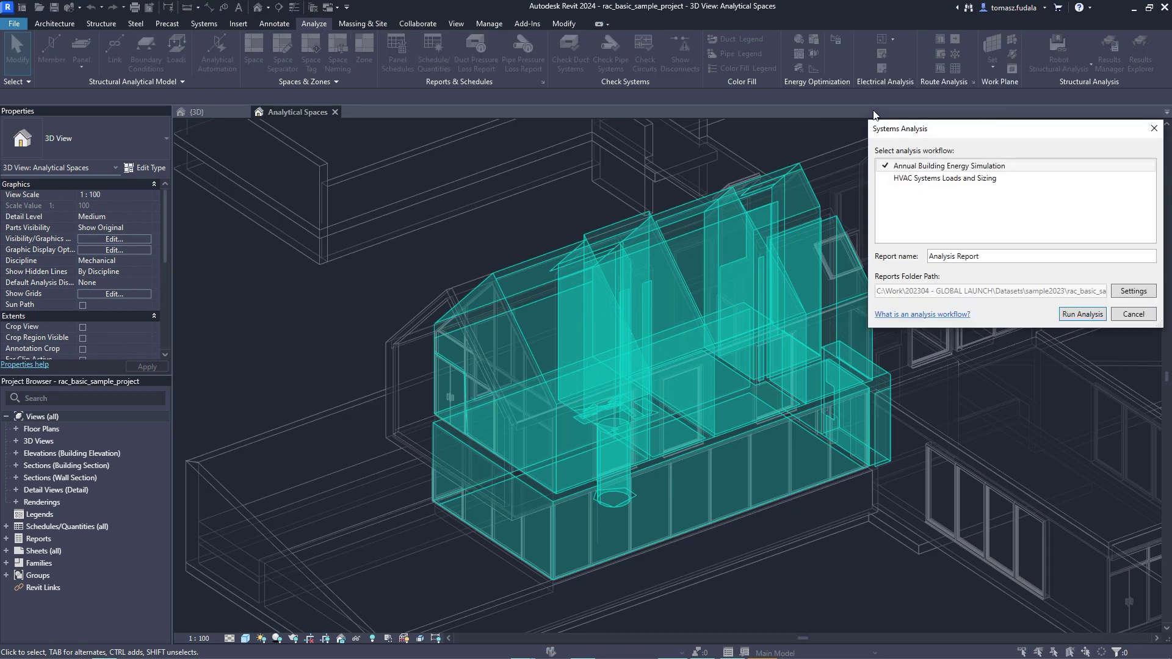
{"action": "left_click", "coordinate": [1067, 316]}
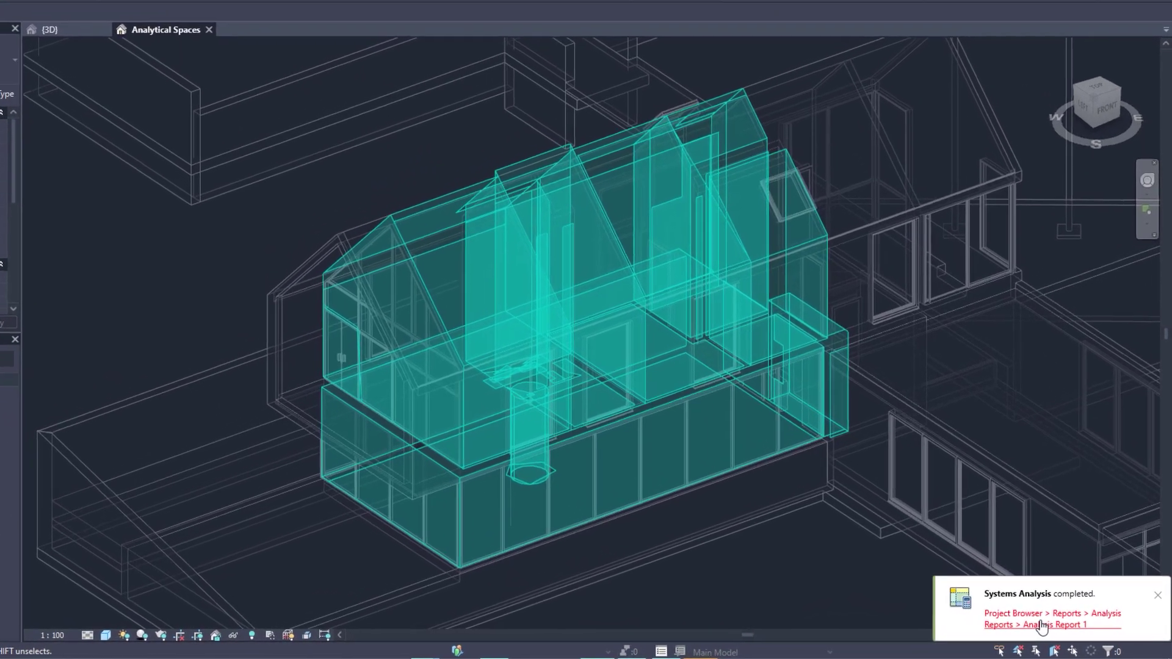
Open the completed systems analysis report and examine its annual and monthly energy charts
{"action": "left_click", "coordinate": [1065, 629]}
{"action": "scroll", "coordinate": [1038, 626], "scroll_direction": "down", "scroll_amount": 15}
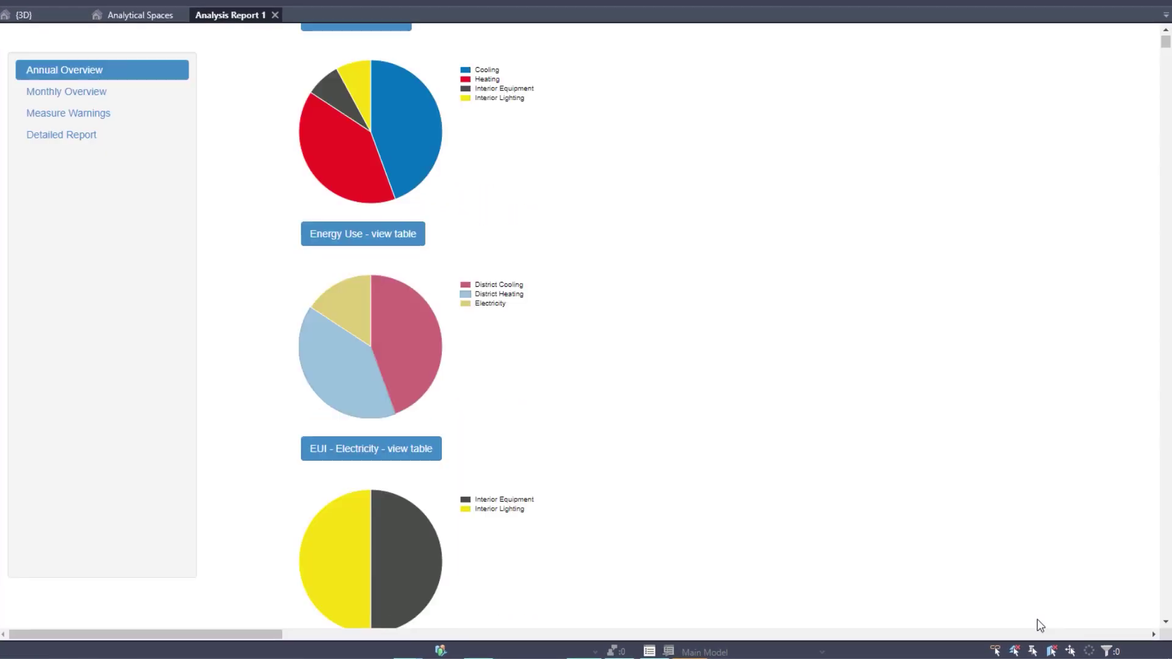
{"action": "scroll", "coordinate": [1037, 620], "scroll_direction": "down", "scroll_amount": 20}
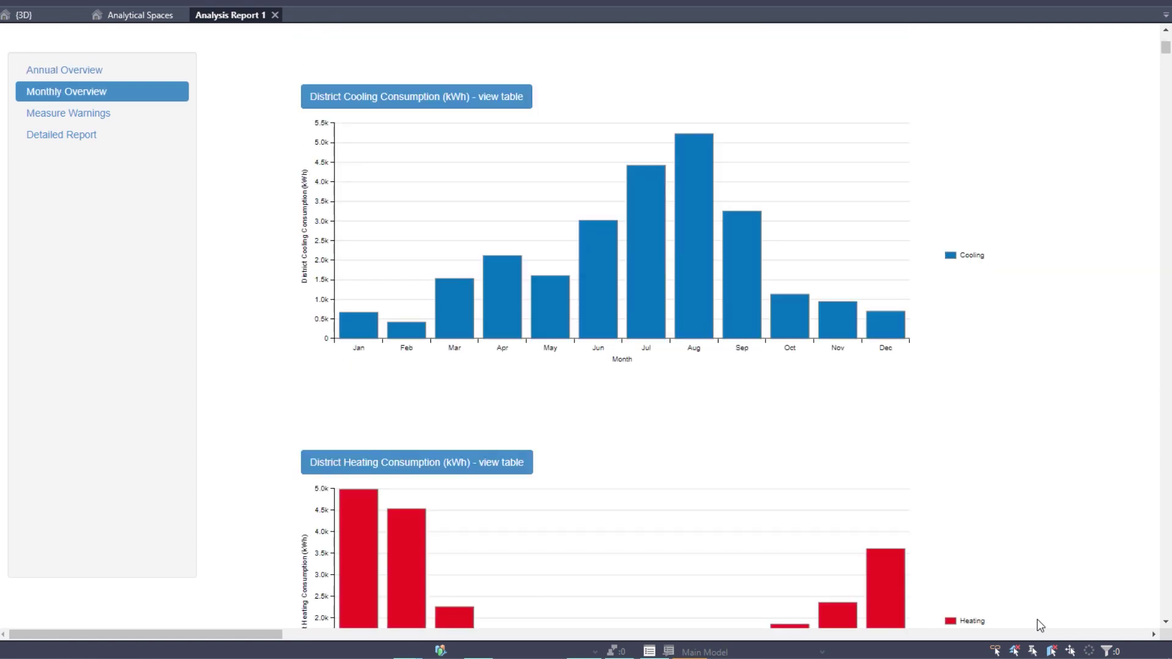
{"action": "scroll", "coordinate": [1038, 619], "scroll_direction": "down", "scroll_amount": 20}
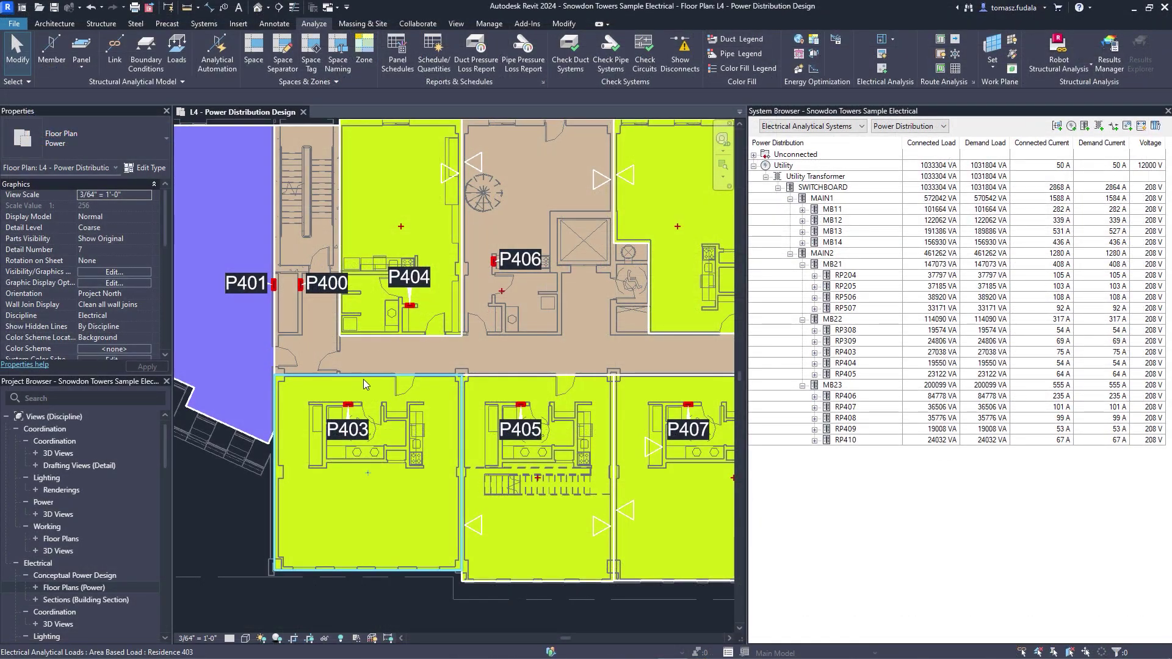
Set the load classification of Residence 403's Residential load type to Lighting - Dwelling Unit, checking its demand factor definition
{"action": "left_click", "coordinate": [364, 384]}
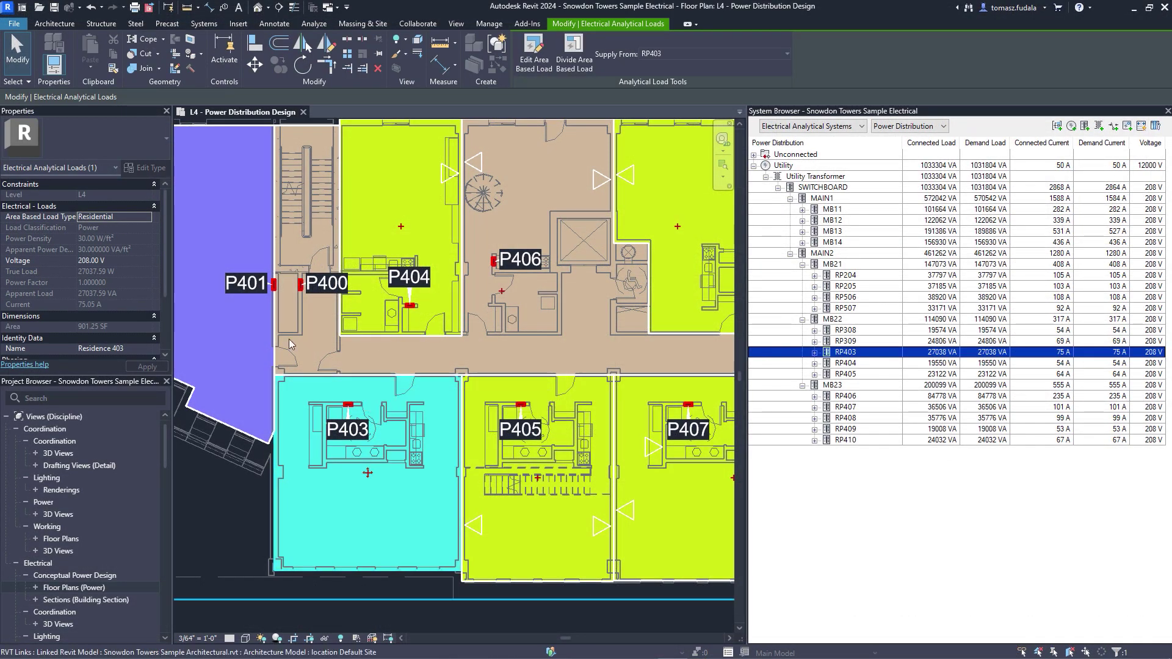
{"action": "left_click", "coordinate": [147, 222]}
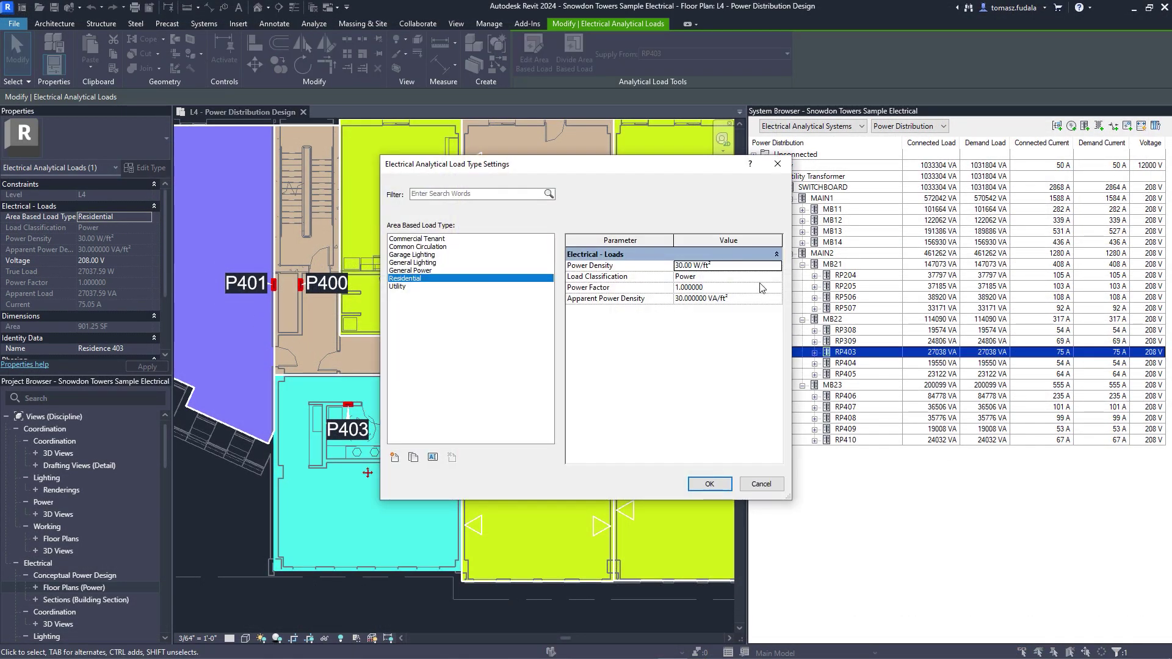
{"action": "left_click", "coordinate": [767, 280]}
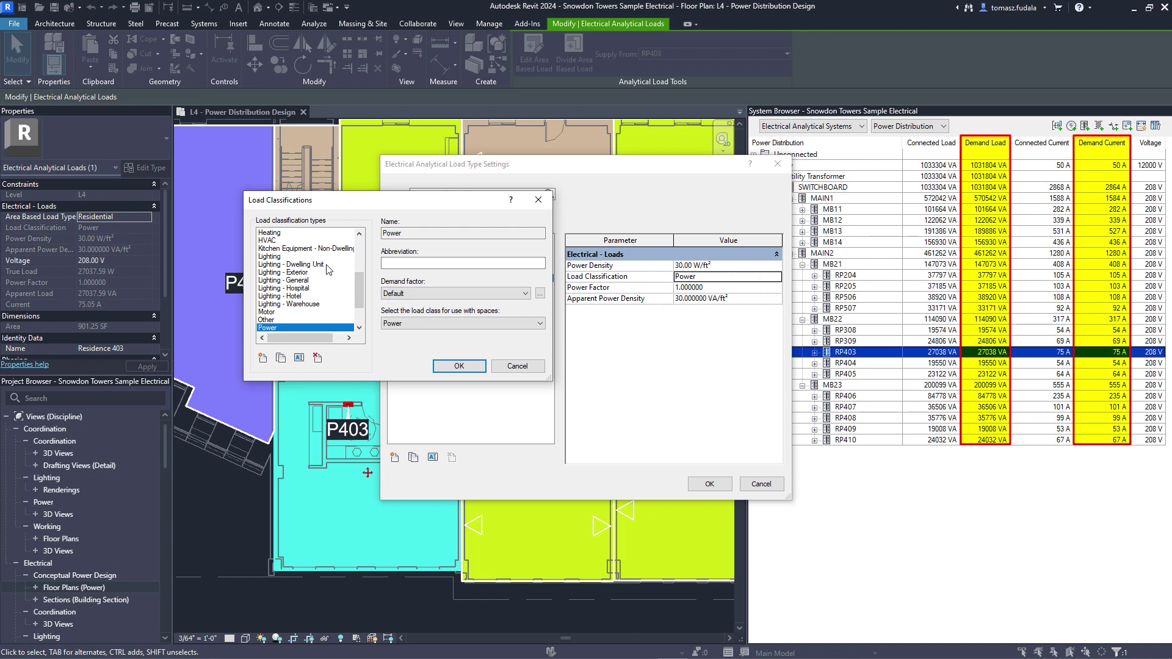
{"action": "left_click", "coordinate": [539, 293]}
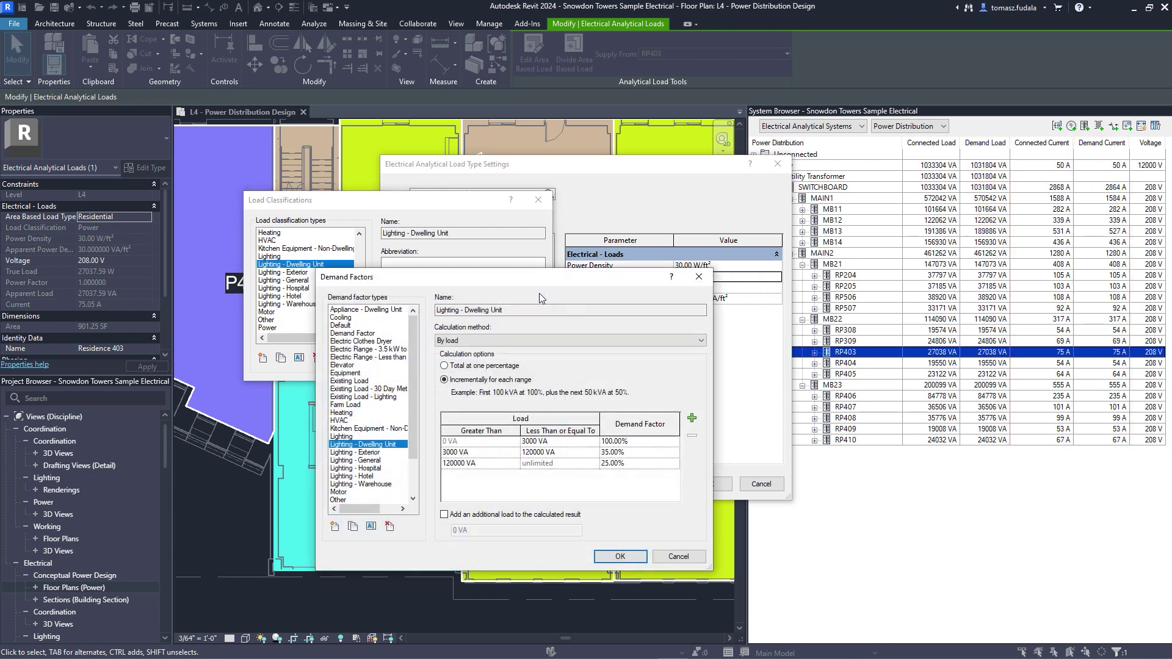
{"action": "left_click", "coordinate": [621, 556]}
{"action": "key", "text": "Return"}
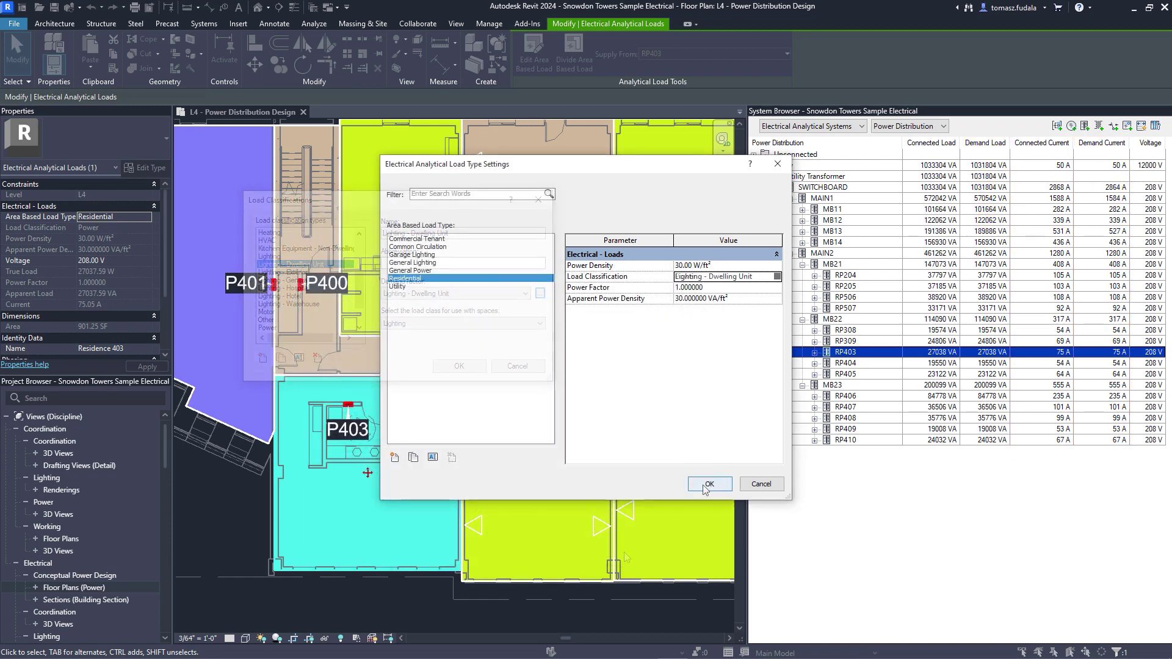
{"action": "left_click", "coordinate": [702, 484]}
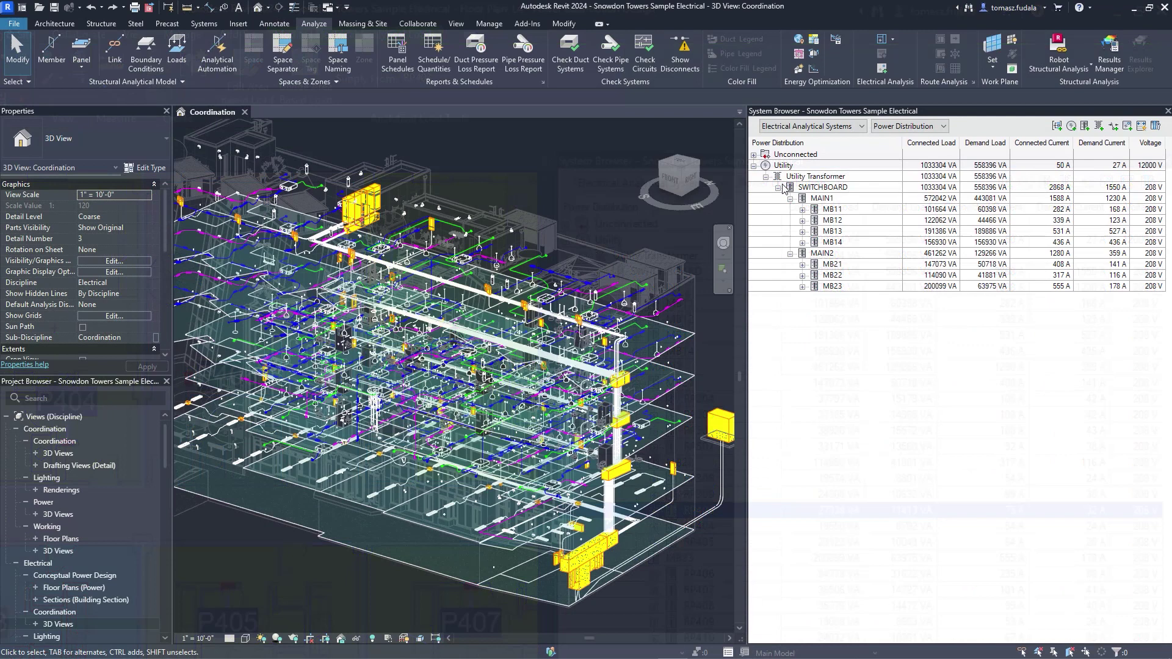
Add two 36000 VA equipment loads, Chiller 1 and Chiller 2, supplied from SWITCHBOARD
{"action": "left_click", "coordinate": [827, 188]}
{"action": "left_click", "coordinate": [1128, 126]}
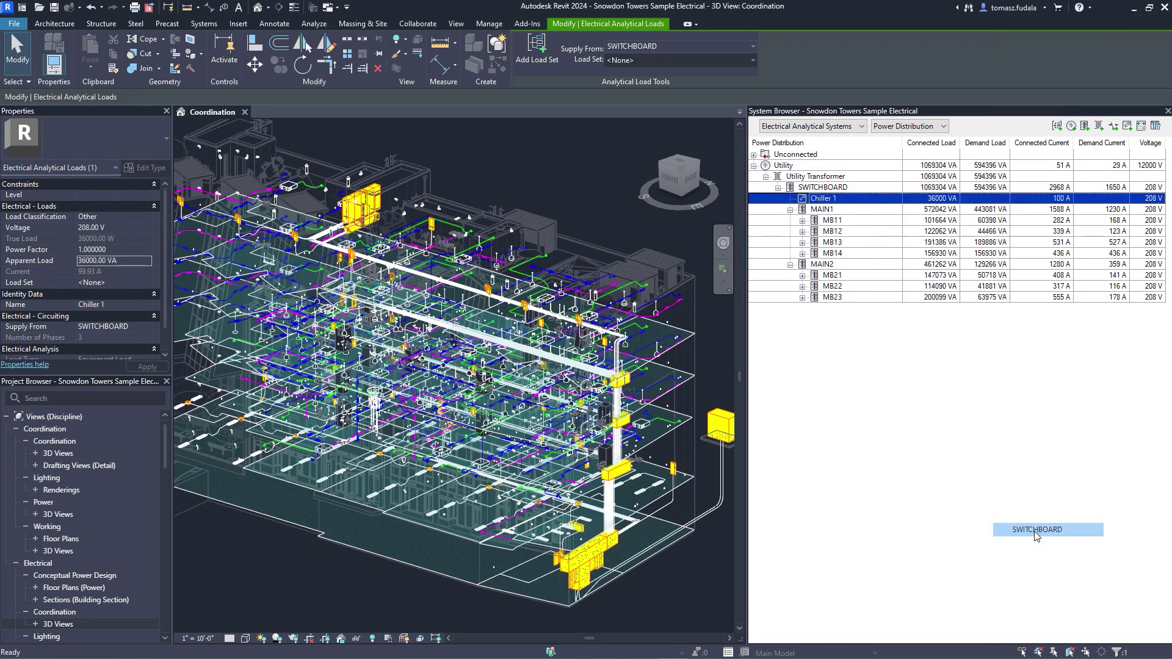
{"action": "left_click", "coordinate": [1036, 534]}
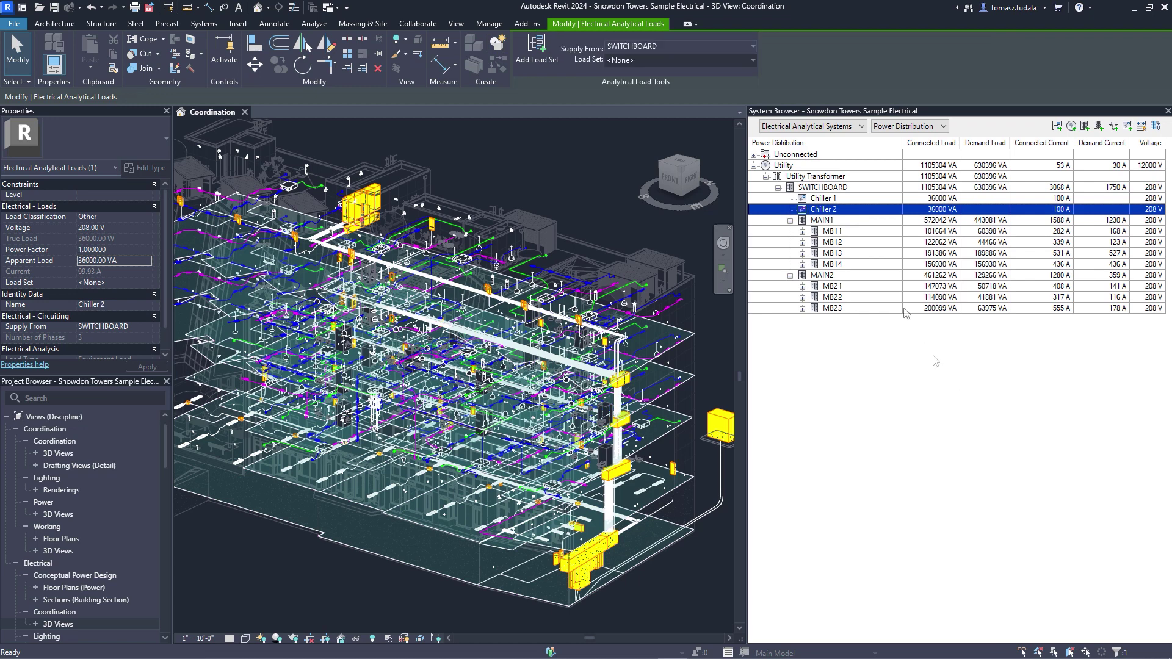
Combine Chiller 1 and Chiller 2 into a load set named Chillers with 1 unit on standby
{"action": "left_click", "coordinate": [863, 198], "text": "ctrl"}
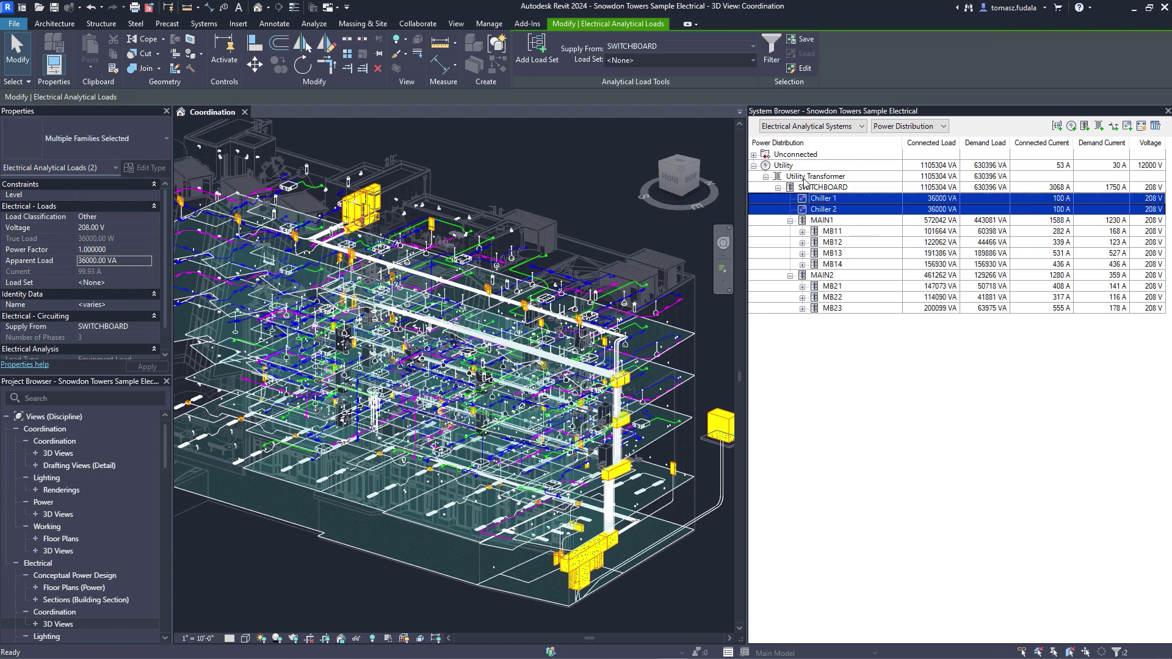
{"action": "left_click", "coordinate": [543, 54]}
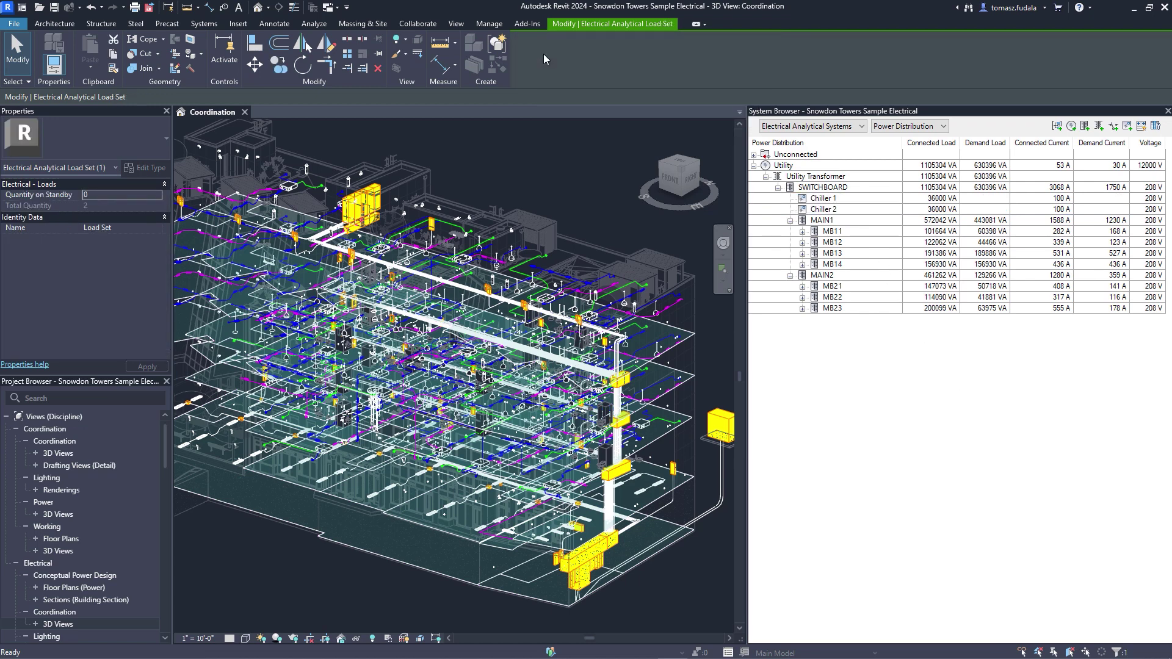
{"action": "key", "text": "BackSpace"}
{"action": "type", "text": "1"}
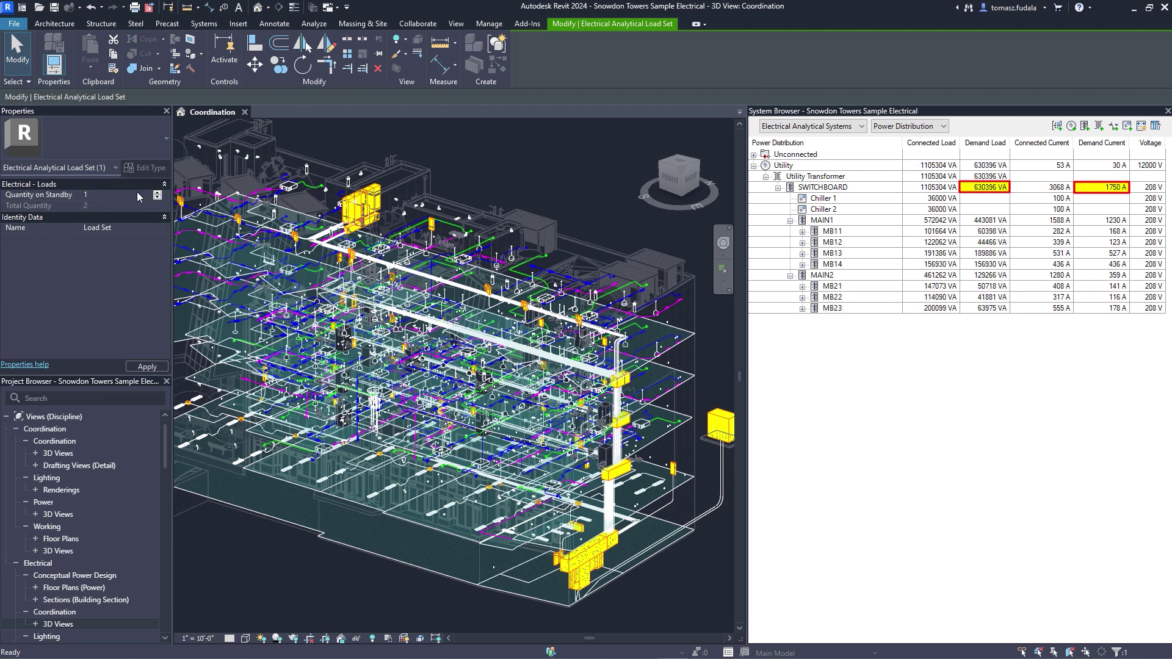
{"action": "left_click", "coordinate": [136, 227]}
{"action": "type", "text": "Chillers"}
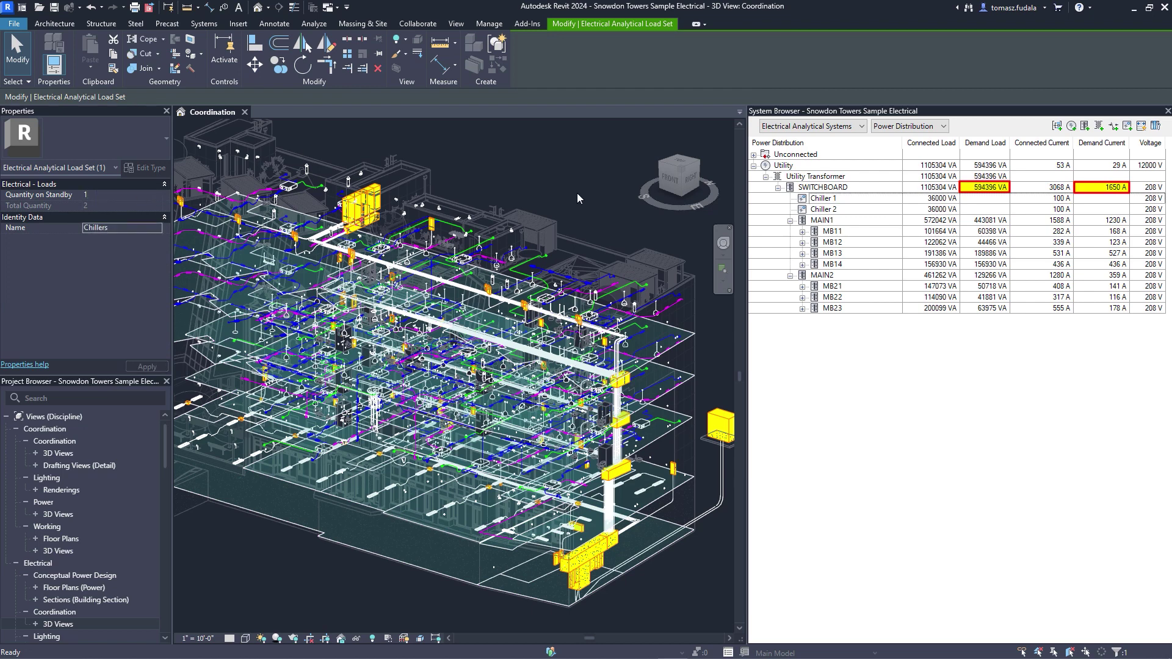
Select SWITCHBOARD to view its load properties and switch the System Browser away from the Power Distribution listing
{"action": "left_click", "coordinate": [833, 190]}
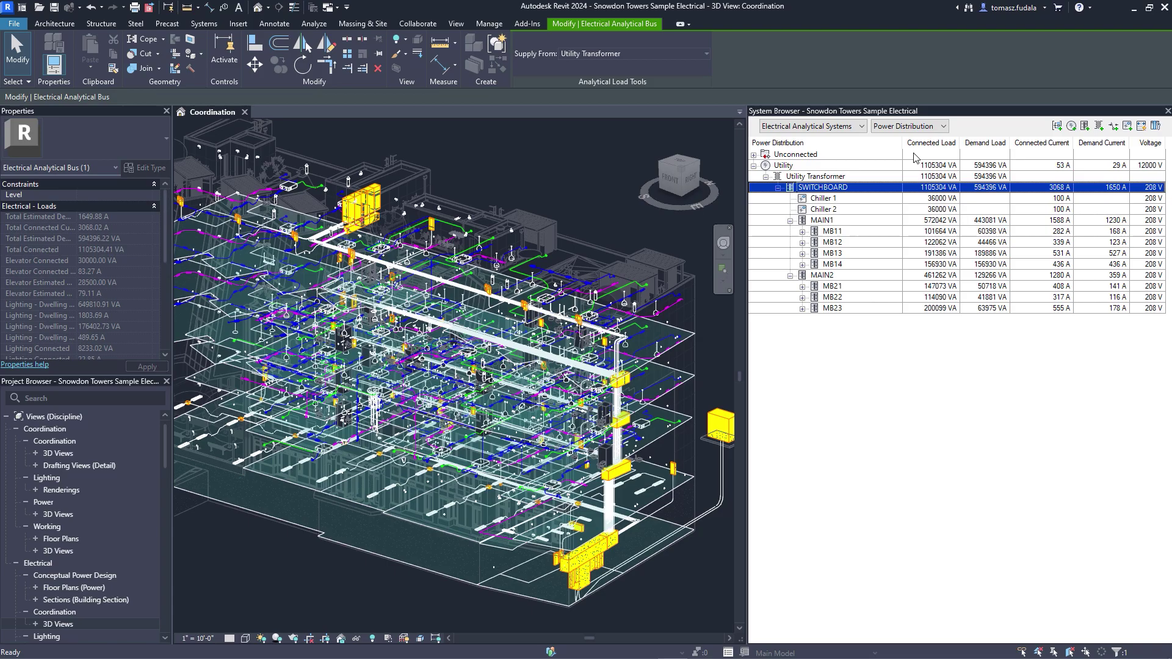
{"action": "left_click", "coordinate": [909, 126]}
{"action": "left_click", "coordinate": [891, 146]}
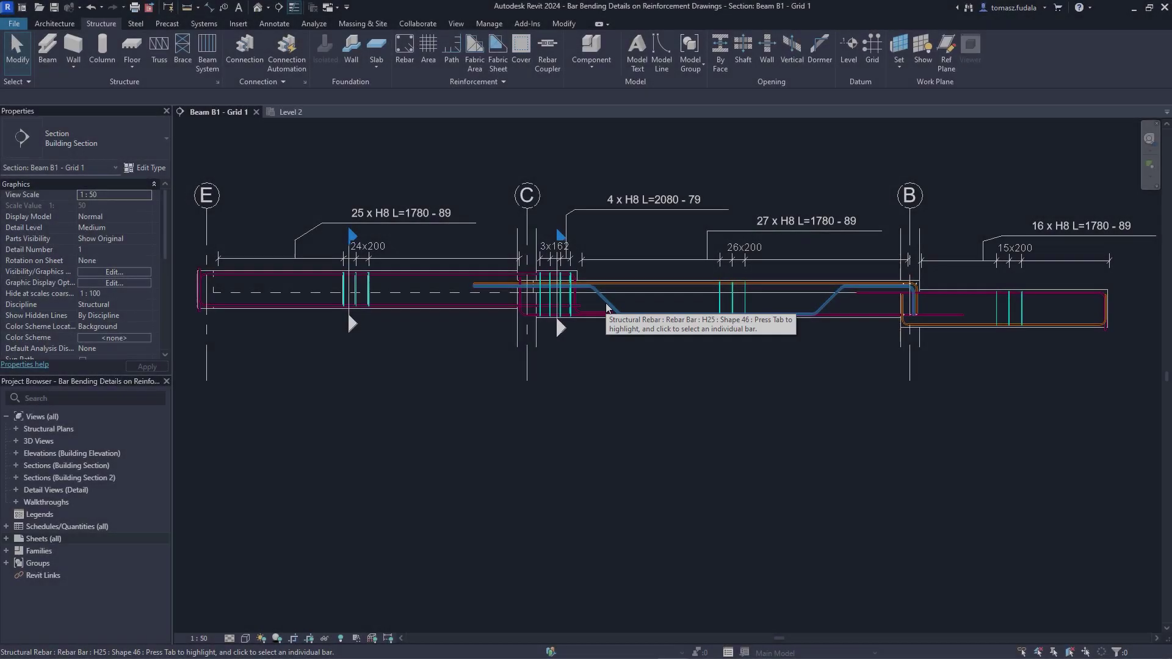
Place a bending detail aligned to the bar for the cranked H25 rebar set, below the beam section
{"action": "left_click", "coordinate": [601, 302]}
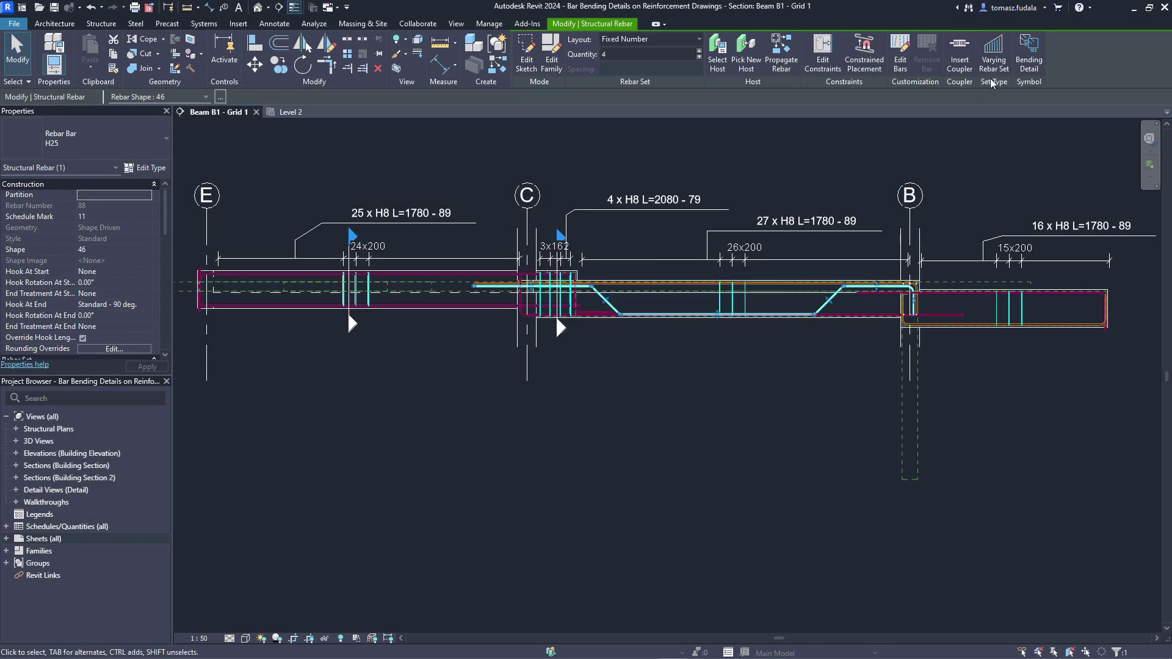
{"action": "left_click", "coordinate": [1029, 54]}
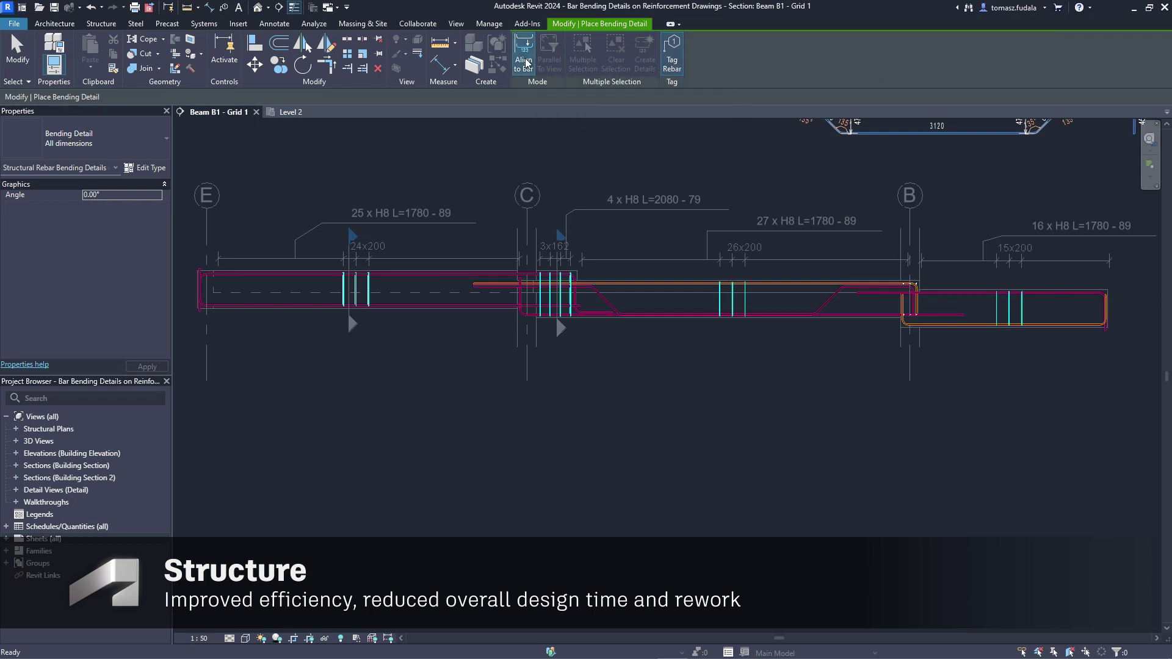
{"action": "left_click", "coordinate": [648, 422]}
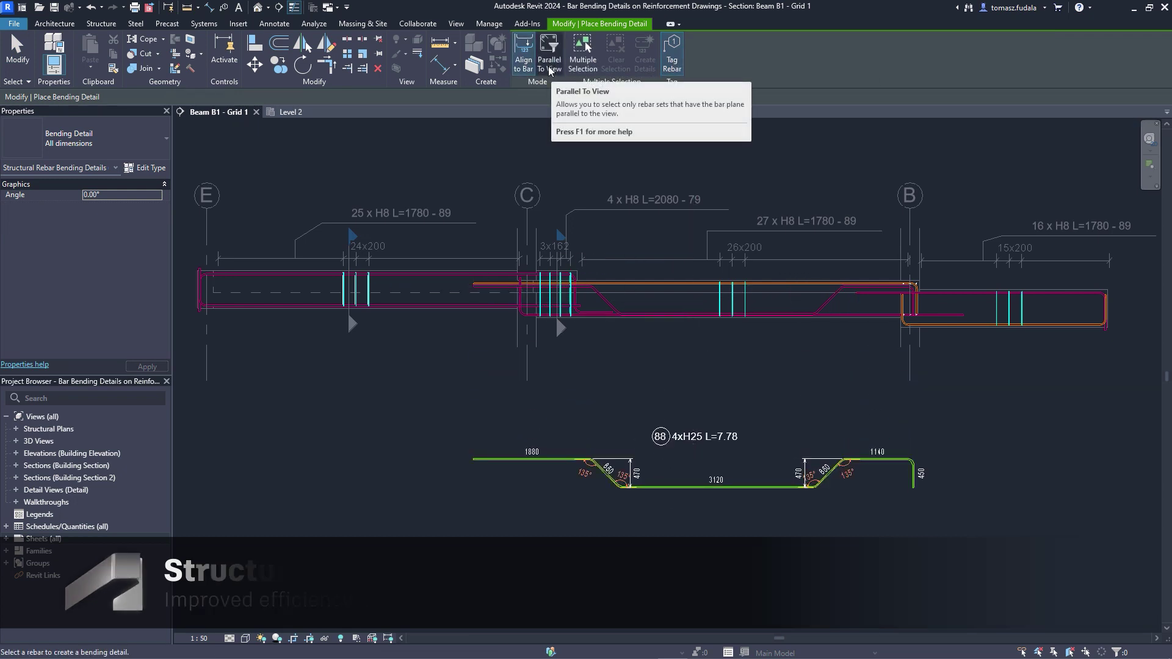
Create bending details for the three top rebar sets (75, 81 and 82) in one multiple selection and place them below the beam
{"action": "left_click", "coordinate": [583, 55]}
{"action": "left_click", "coordinate": [437, 274]}
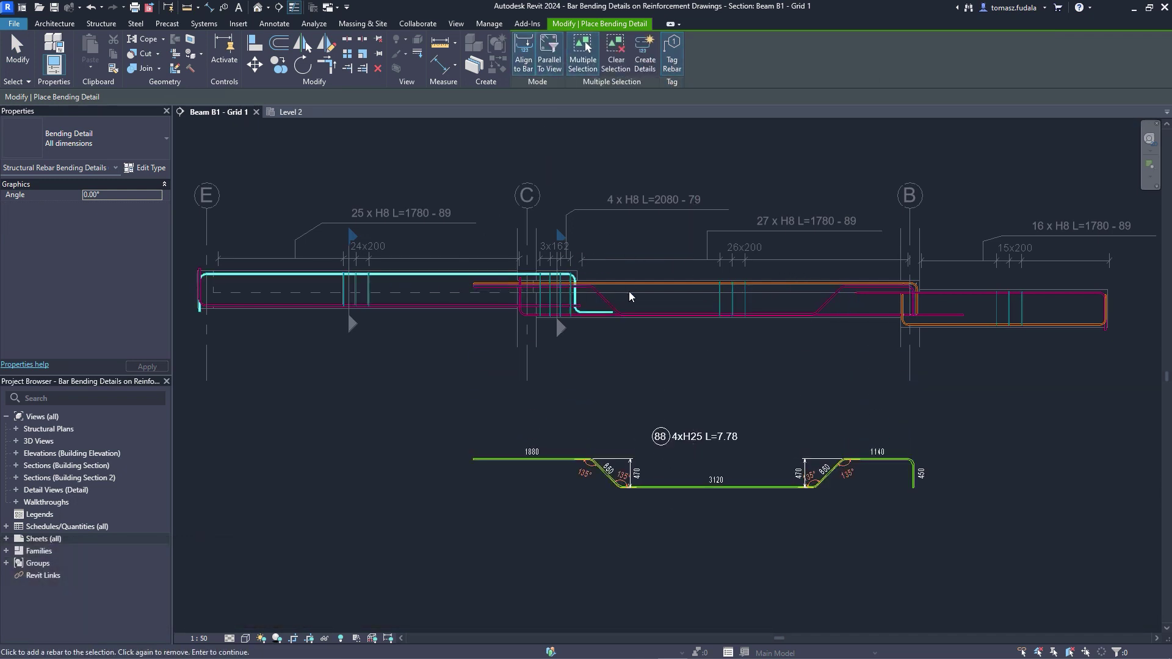
{"action": "left_click", "coordinate": [847, 282]}
{"action": "left_click", "coordinate": [644, 55]}
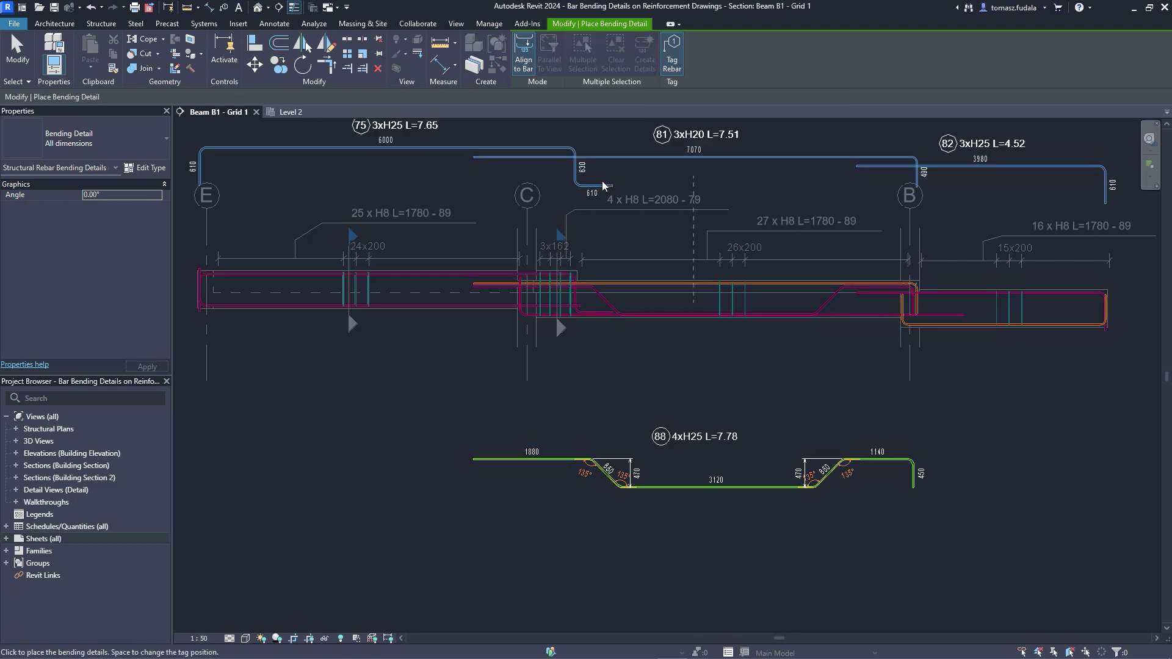
{"action": "left_click", "coordinate": [668, 415]}
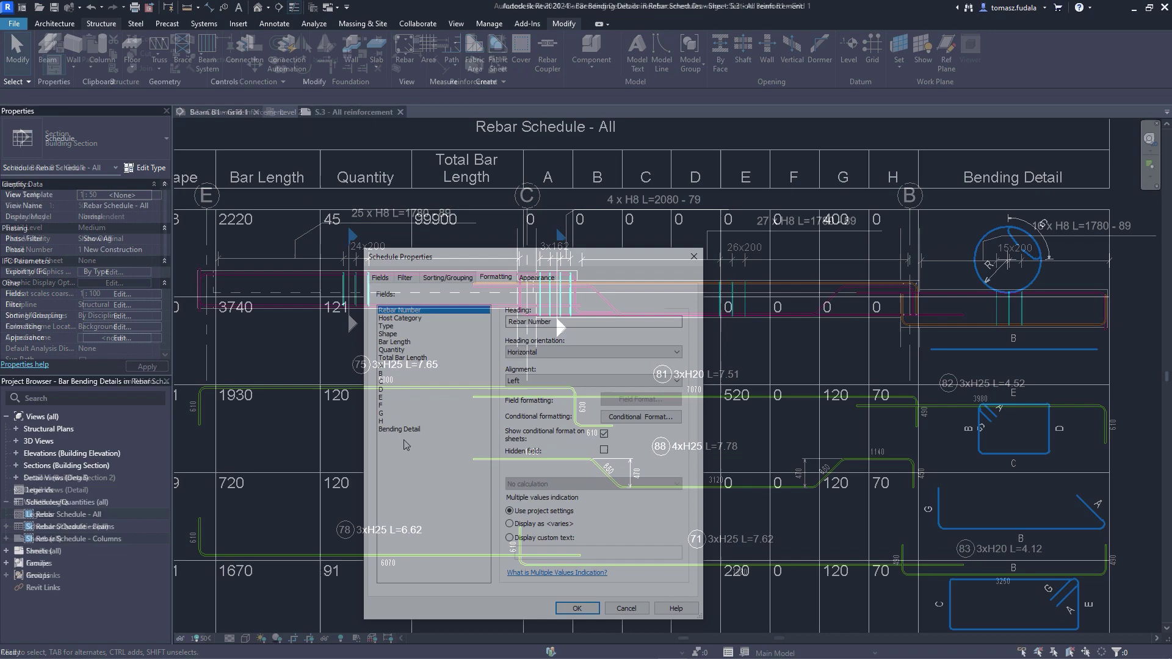
Work on the field formatting in the schedule properties of Rebar Schedule - All
{"action": "left_click", "coordinate": [609, 468]}
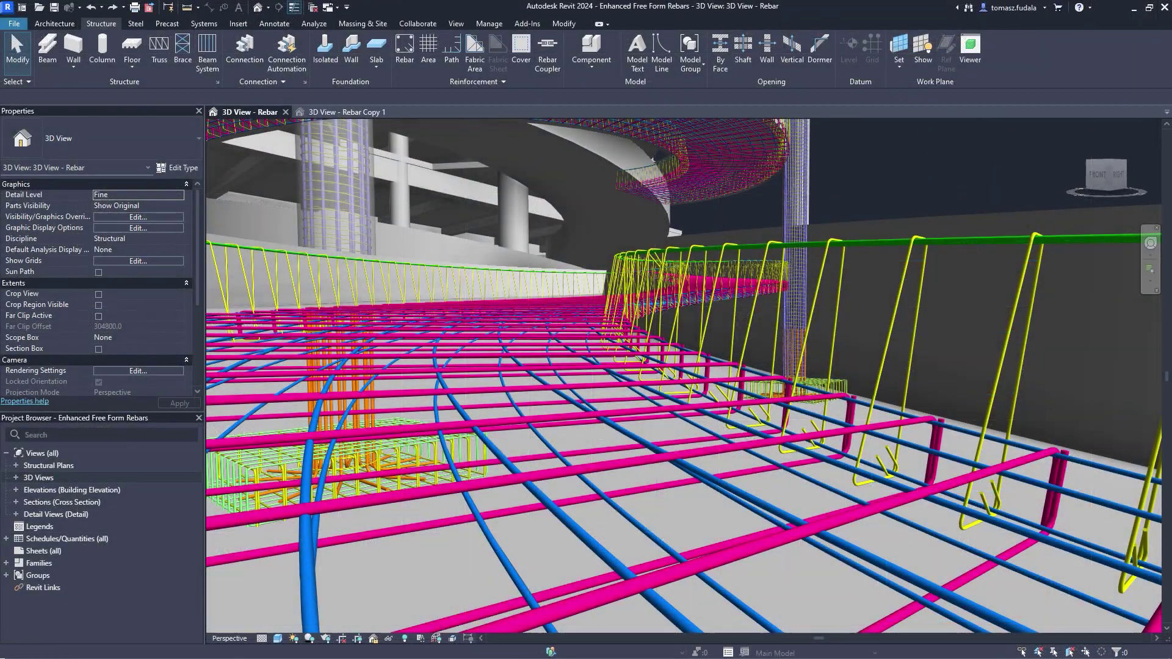
Set the bar alignment of the free-form H8 stirrup set along the curved parapet to Vertical
{"action": "key", "text": "space"}
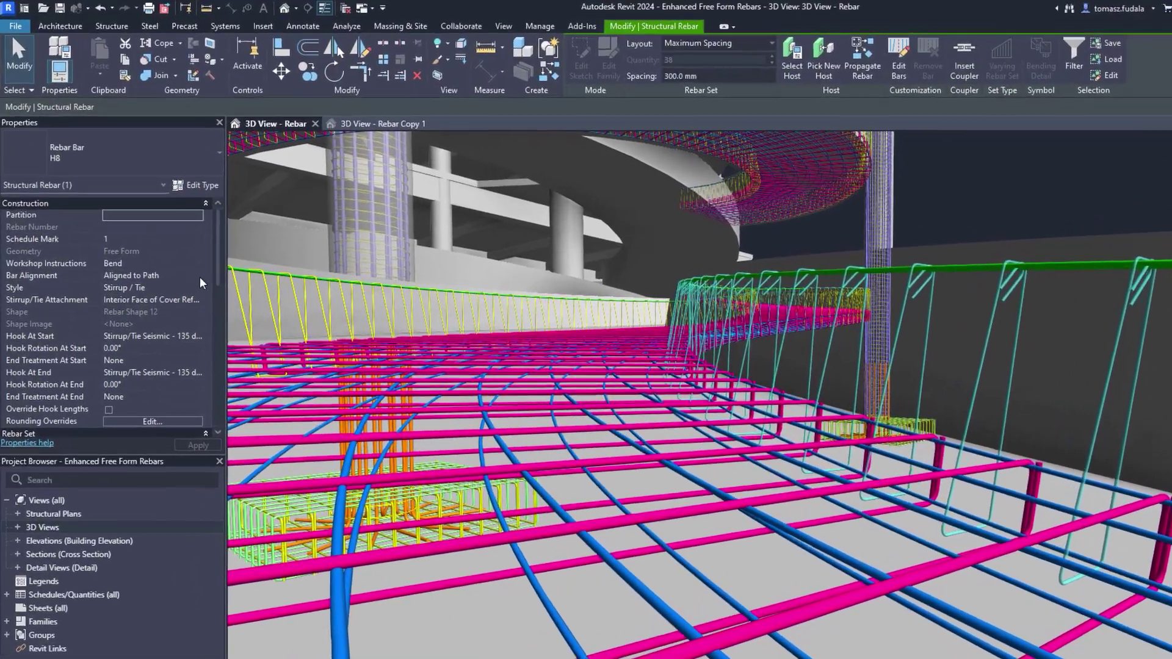
{"action": "left_click", "coordinate": [182, 252]}
{"action": "left_click", "coordinate": [237, 372]}
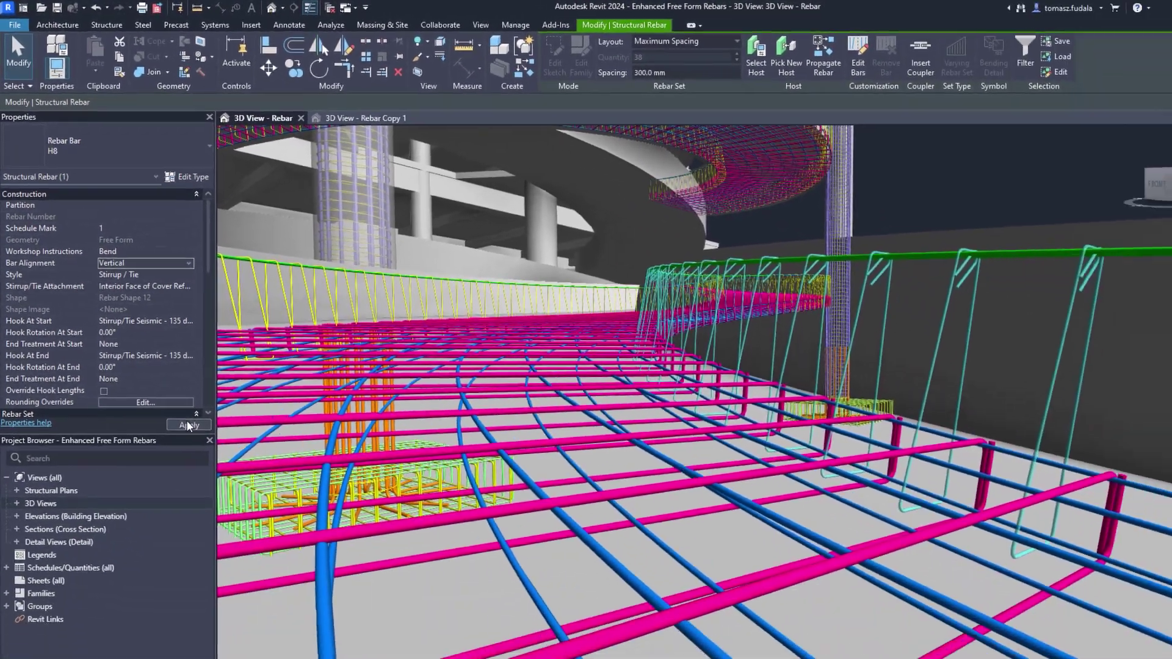
{"action": "left_click", "coordinate": [240, 539]}
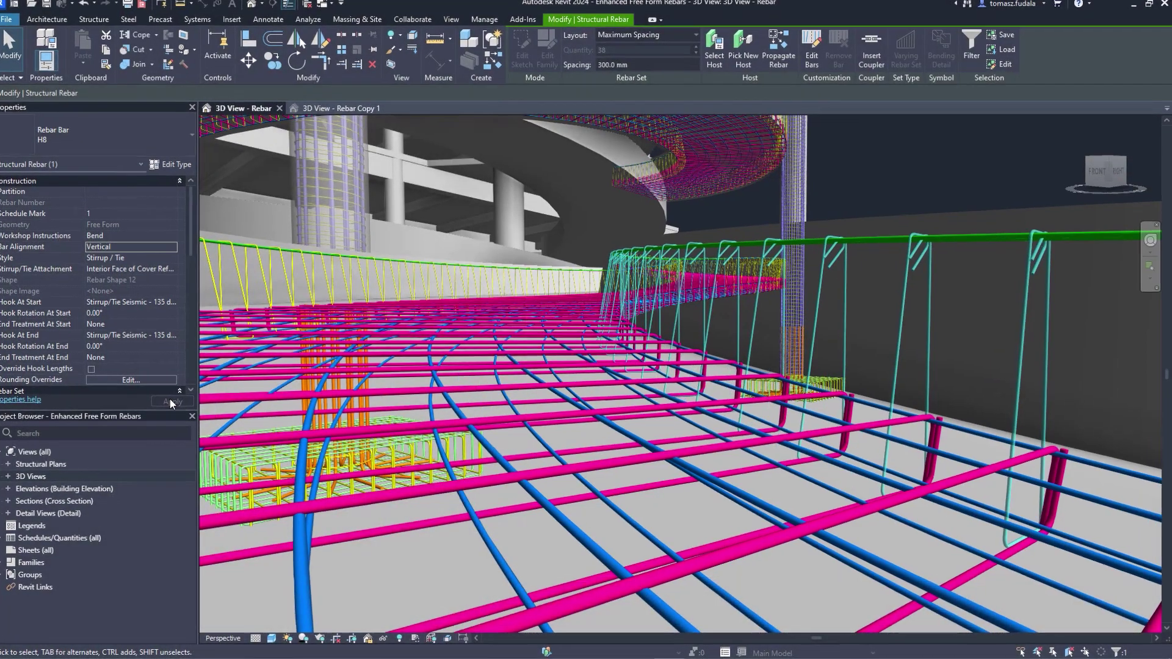
{"action": "key", "text": "Escape"}
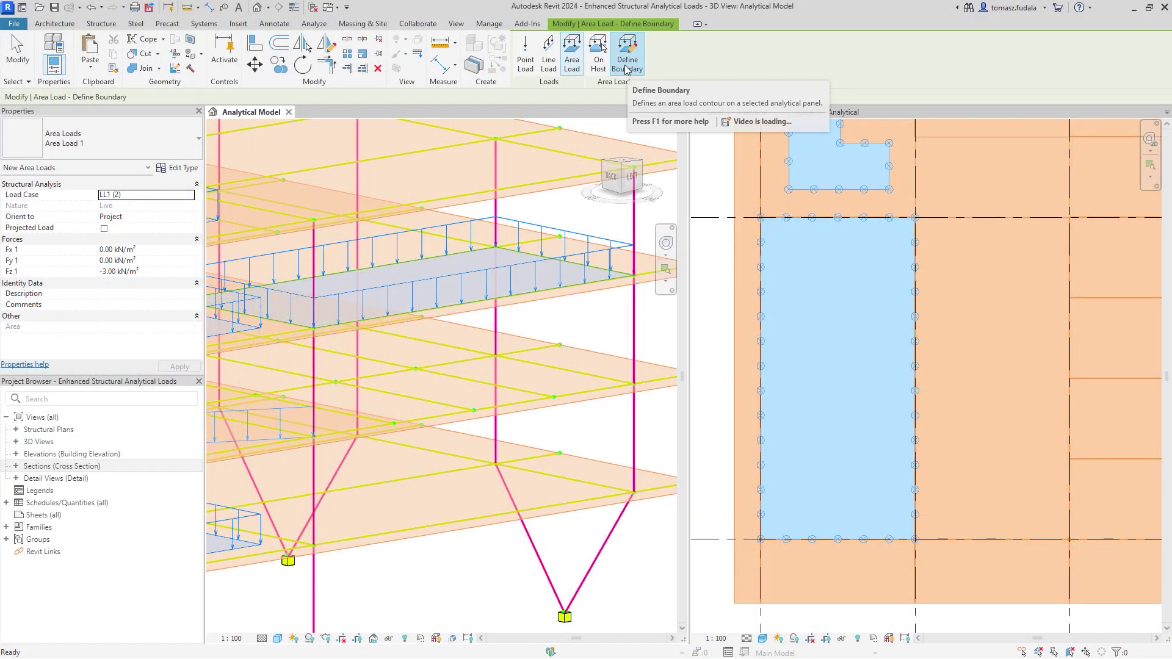
Define a C-shaped area load boundary about 4400 mm wide with a notch about 1800 mm deep, beside the rectangular load on Level 4
{"action": "left_click", "coordinate": [627, 64]}
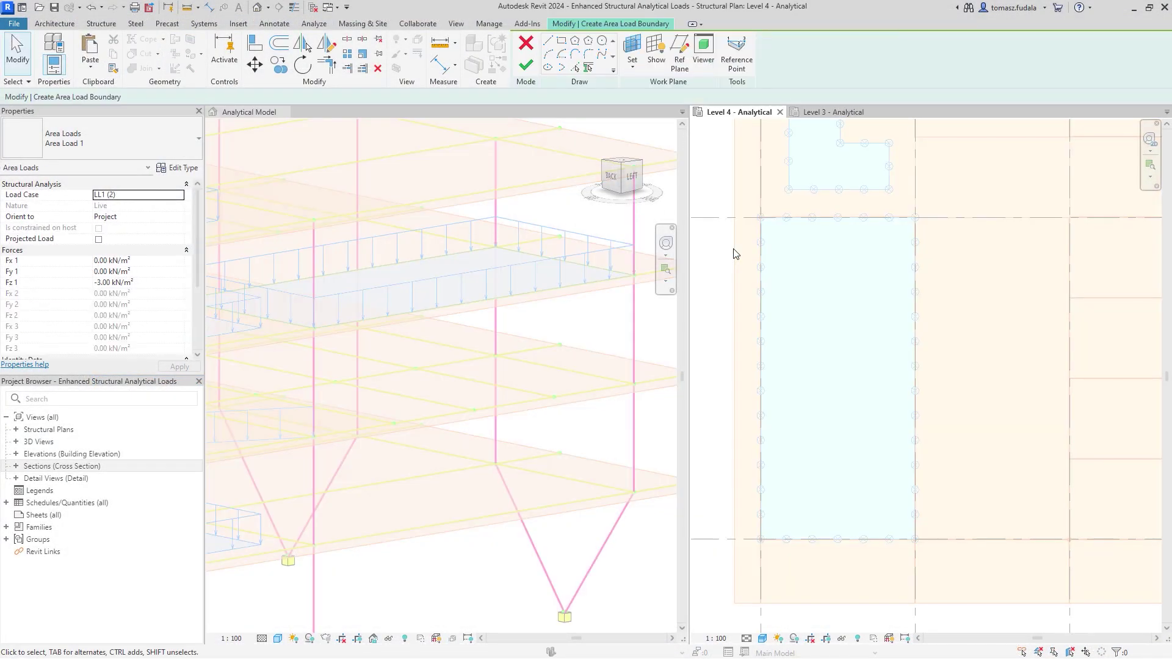
{"action": "left_click", "coordinate": [549, 43]}
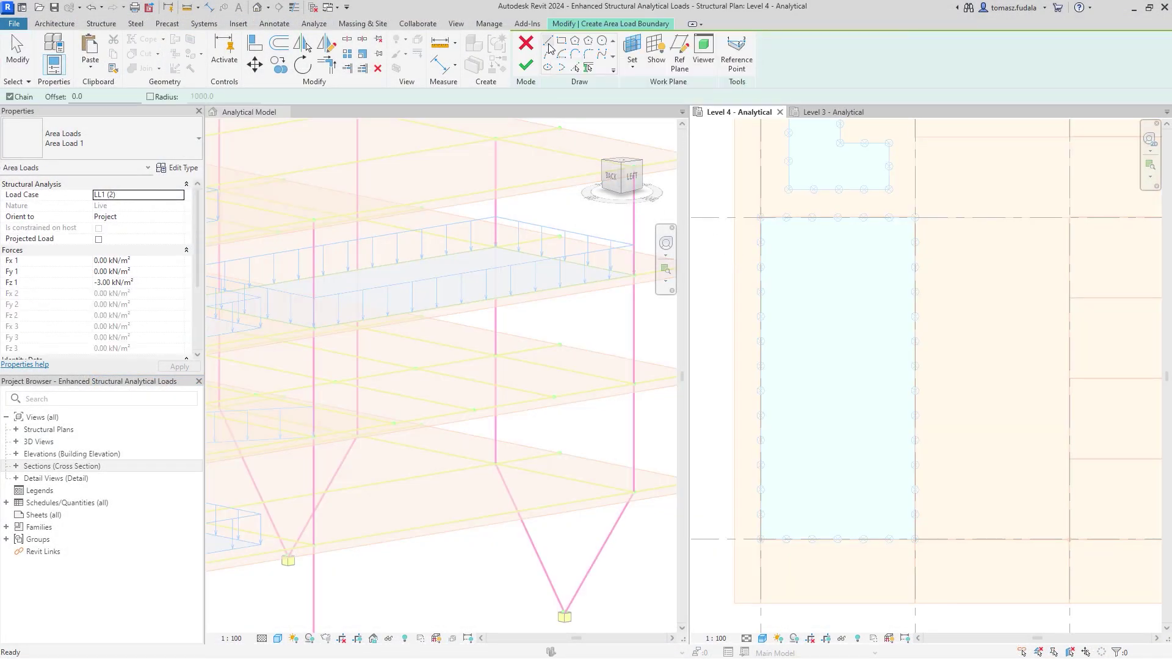
{"action": "left_click", "coordinate": [939, 297]}
{"action": "left_click", "coordinate": [939, 493]}
{"action": "left_click", "coordinate": [1052, 493]}
{"action": "left_click", "coordinate": [1053, 442]}
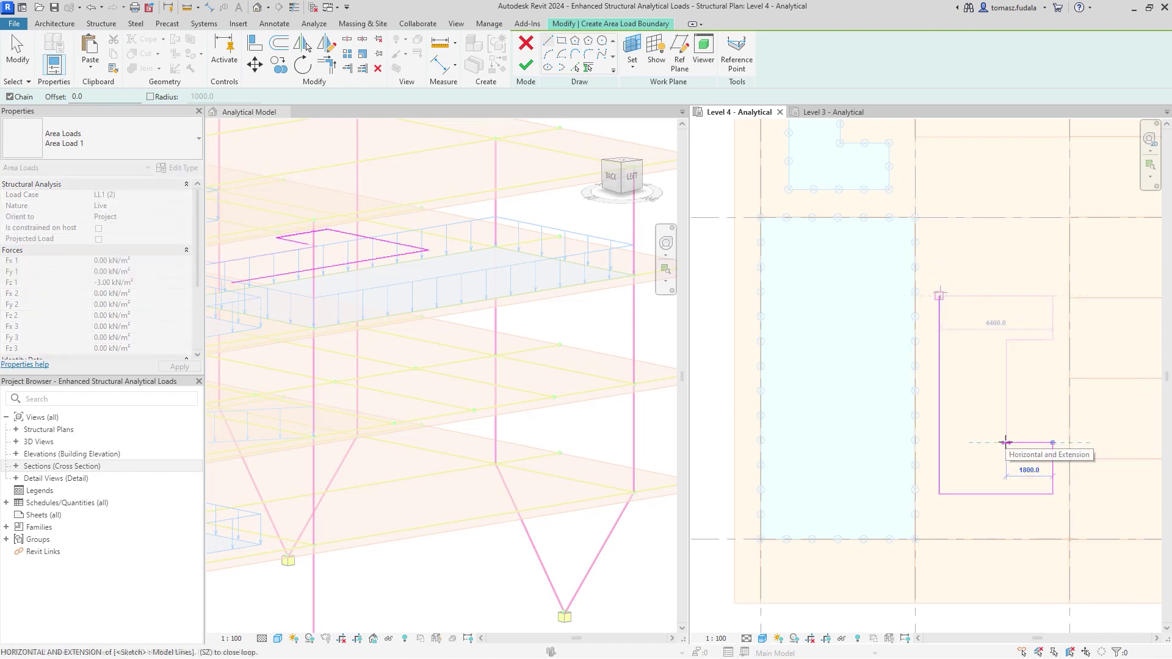
{"action": "left_click", "coordinate": [1006, 442]}
{"action": "left_click", "coordinate": [1006, 339]}
{"action": "left_click", "coordinate": [1053, 339]}
{"action": "left_click", "coordinate": [1052, 295]}
{"action": "left_click", "coordinate": [939, 296]}
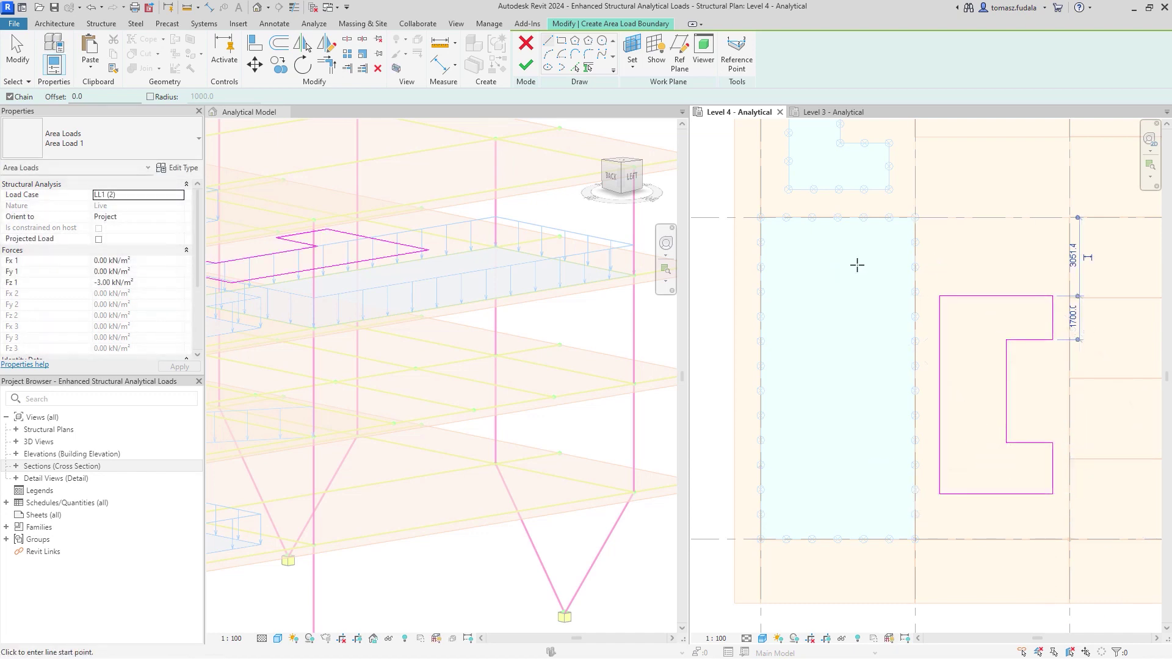
{"action": "left_click", "coordinate": [526, 64]}
Add line loads by defined path and point loads on the Level 3 analytical plan
{"action": "left_click", "coordinate": [547, 61]}
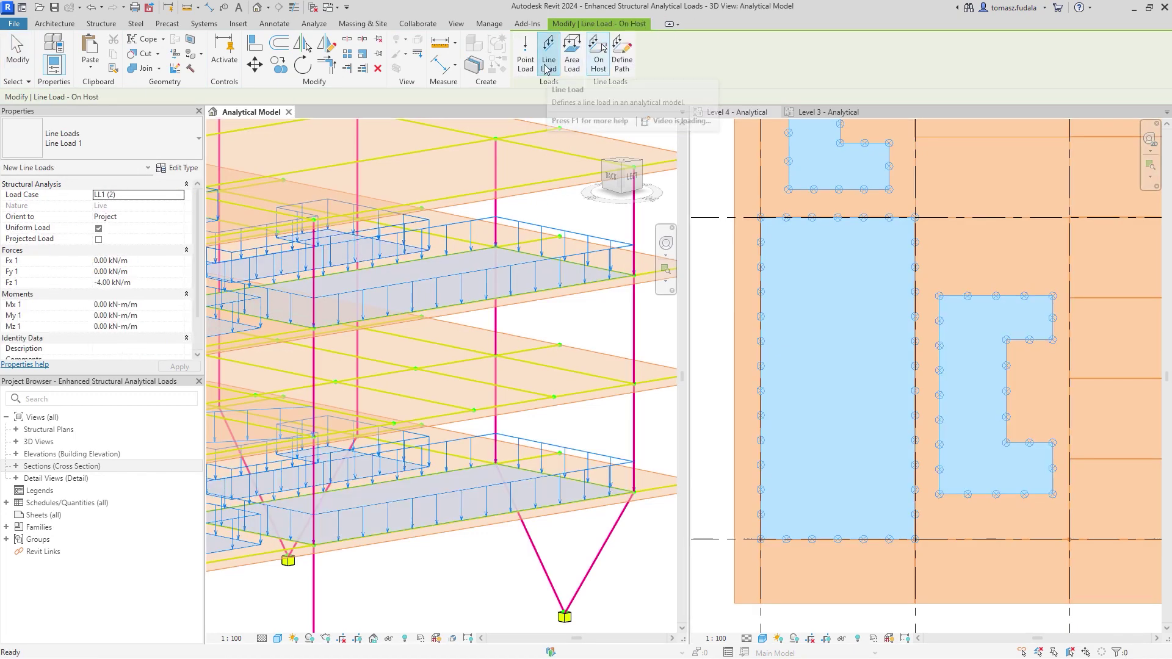
{"action": "left_click", "coordinate": [622, 59]}
{"action": "left_click", "coordinate": [816, 113]}
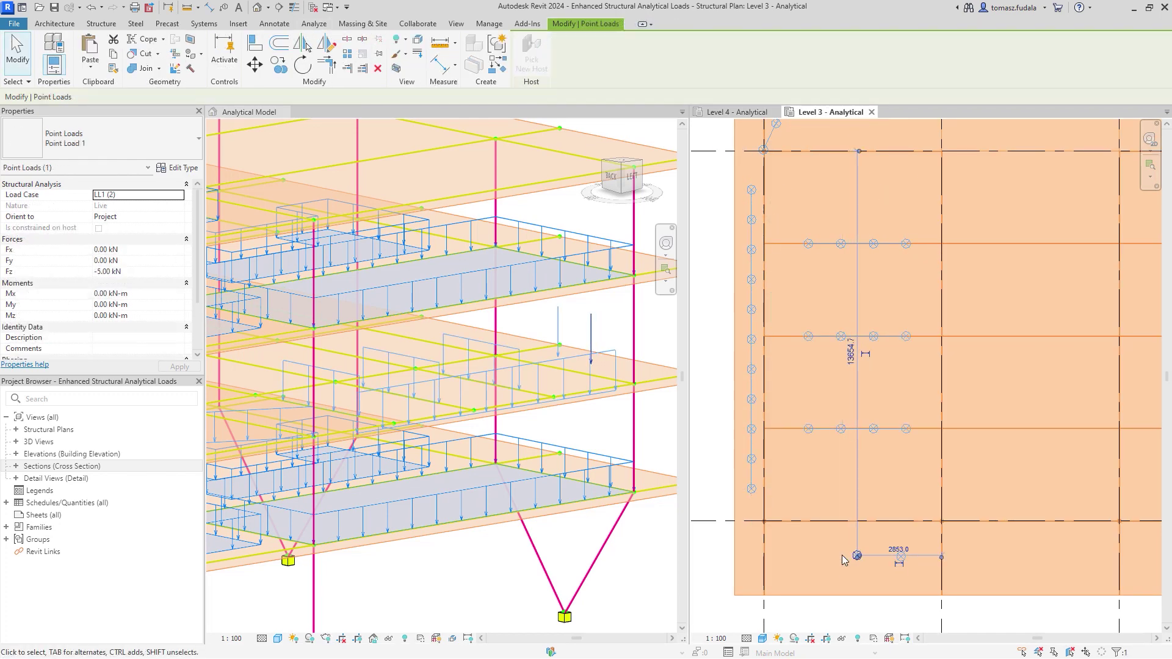
{"action": "key", "text": "Return"}
{"action": "key", "text": "Escape"}
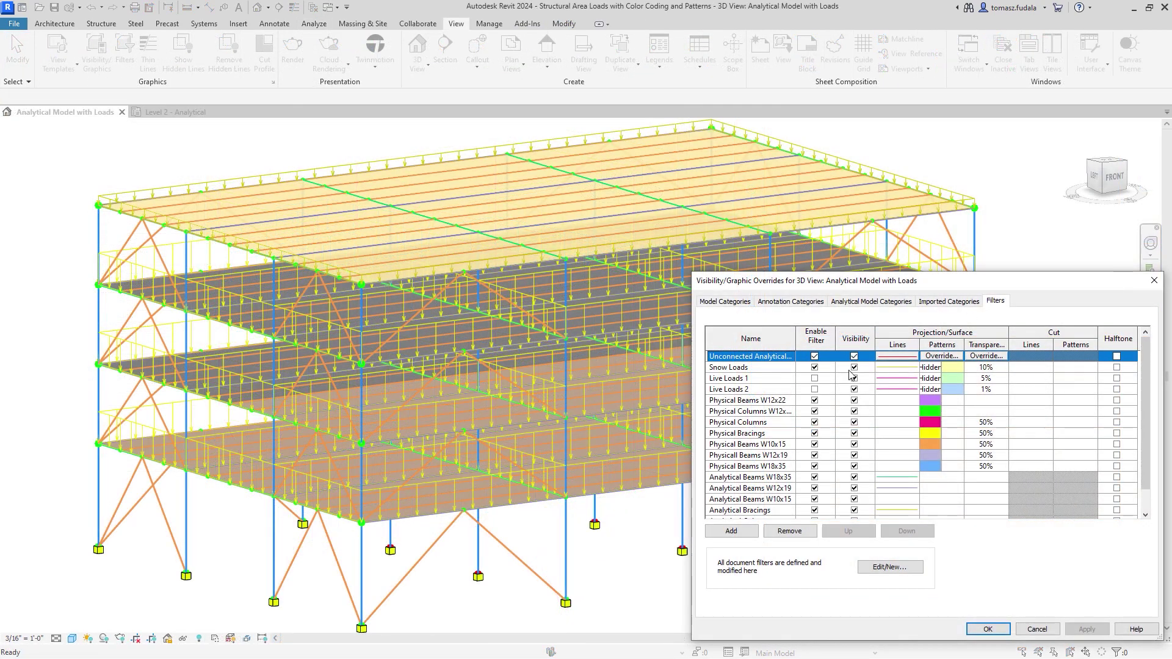
Enable the Live Loads 1 and Live Loads 2 view filters and override the Live Loads 2 projection lines with blue
{"action": "left_click", "coordinate": [814, 378]}
{"action": "left_click", "coordinate": [815, 389]}
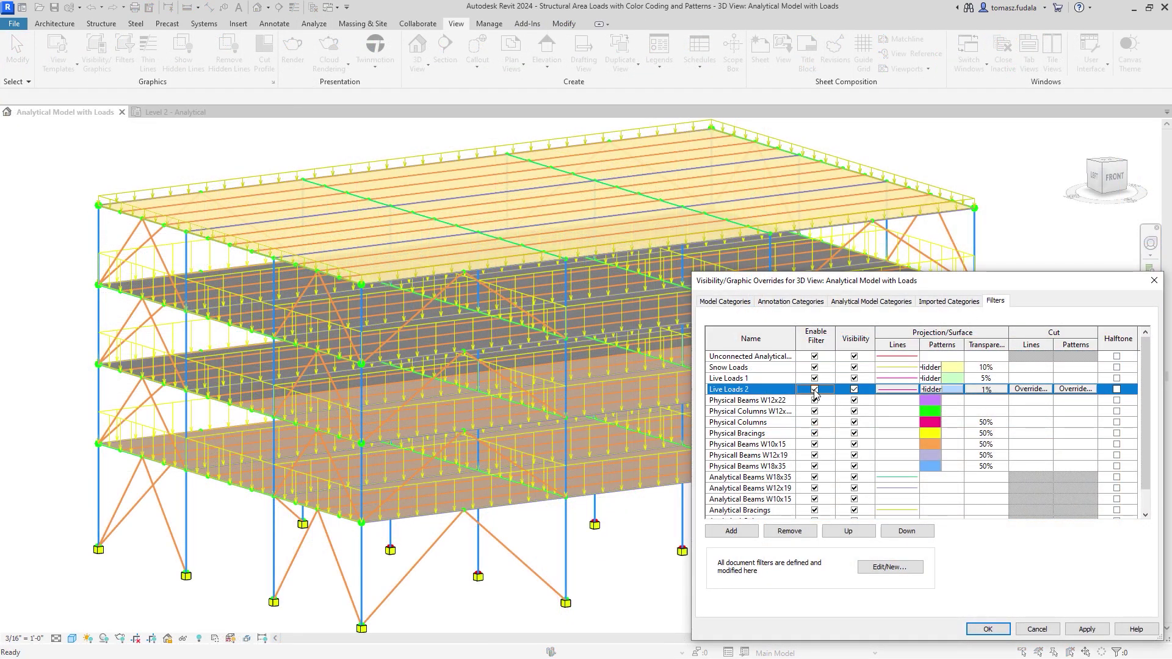
{"action": "left_click", "coordinate": [1087, 629]}
{"action": "left_click", "coordinate": [898, 388]}
{"action": "left_click", "coordinate": [959, 510]}
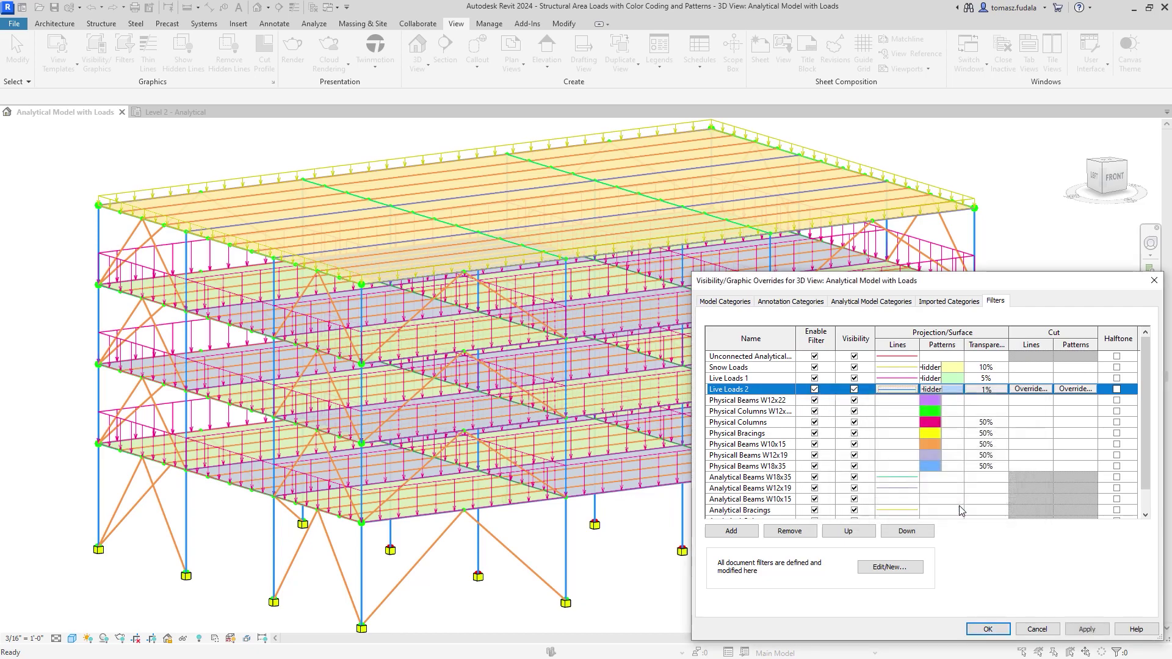
{"action": "left_click", "coordinate": [986, 629]}
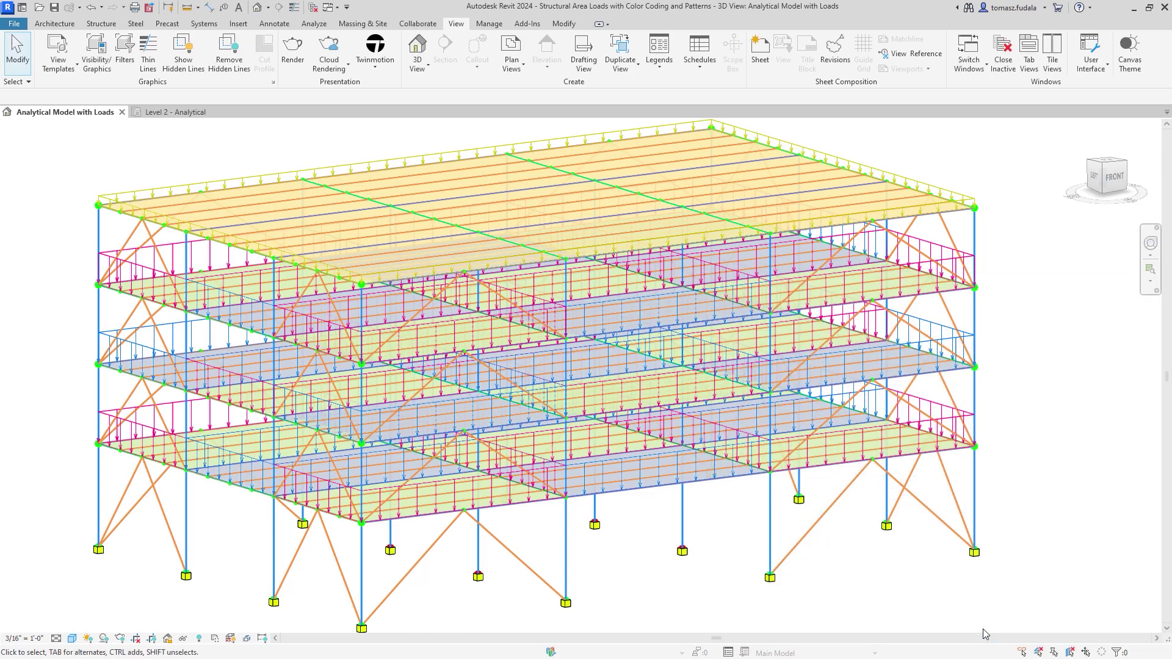
Associate the UC305x305x240 physical column in Section 1 with the analytical column members along its length
{"action": "key", "text": "ctrl+Tab"}
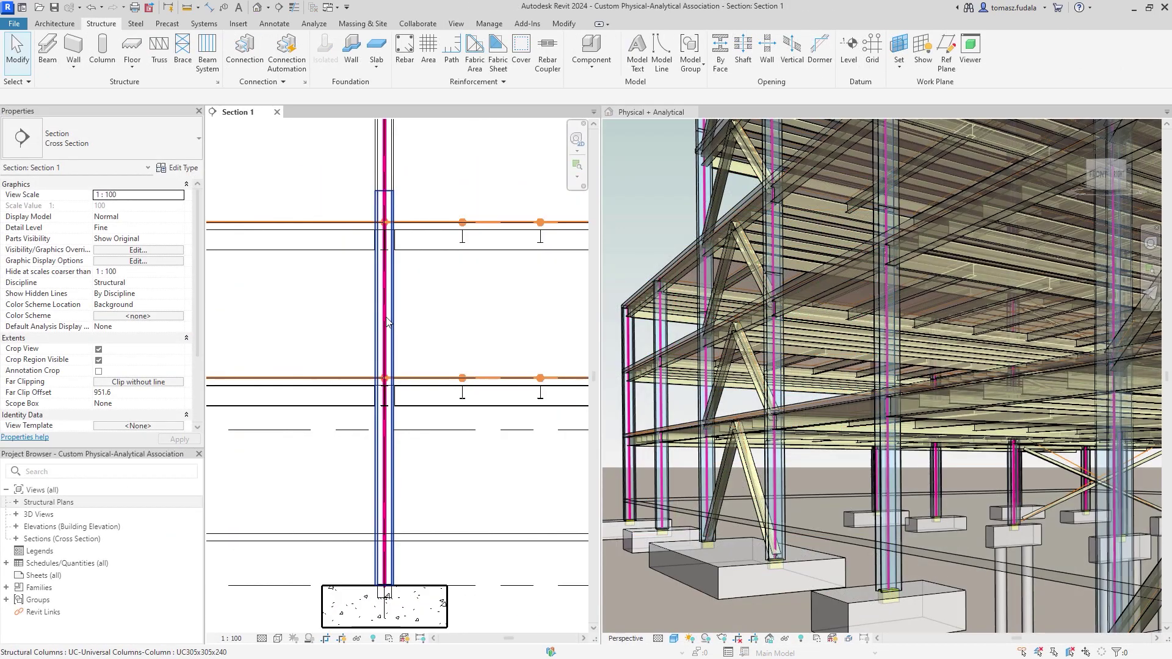
{"action": "left_click", "coordinate": [386, 323]}
{"action": "left_click", "coordinate": [537, 71]}
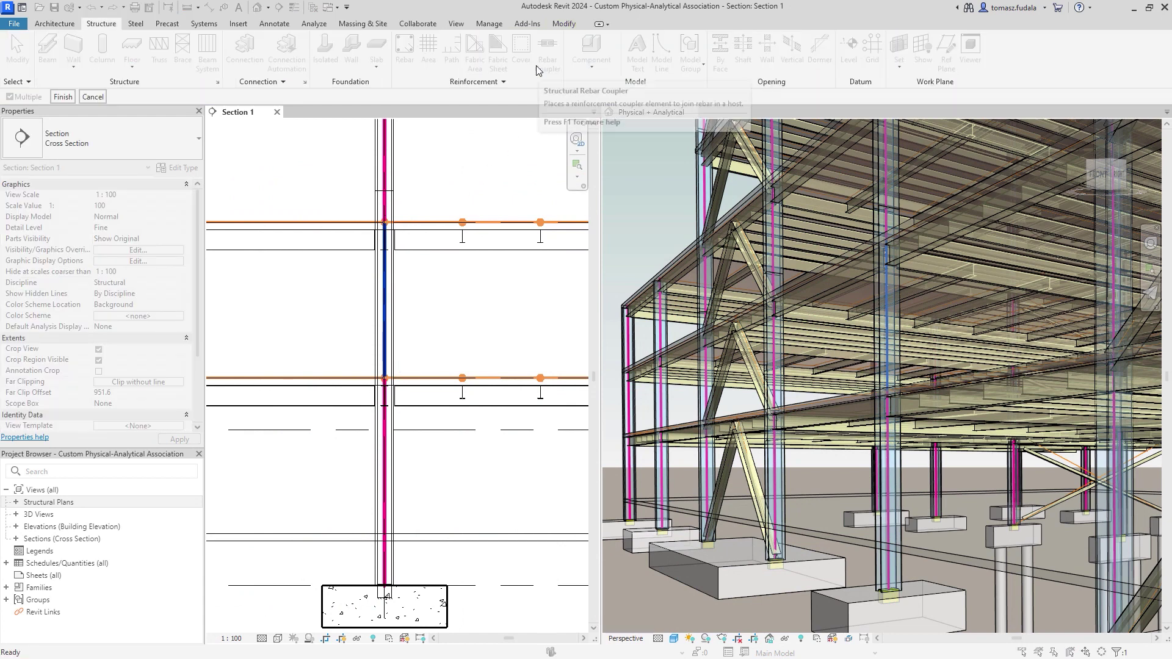
{"action": "left_click", "coordinate": [394, 462]}
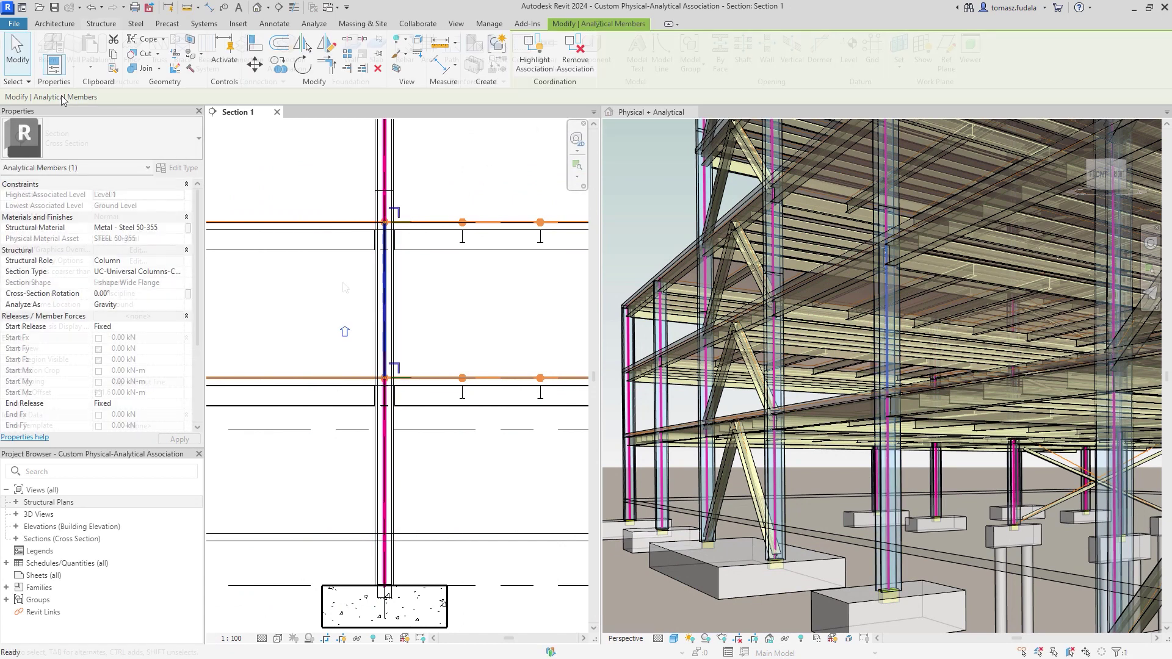
{"action": "left_click", "coordinate": [343, 327]}
{"action": "left_click", "coordinate": [373, 322]}
{"action": "left_click", "coordinate": [631, 67]}
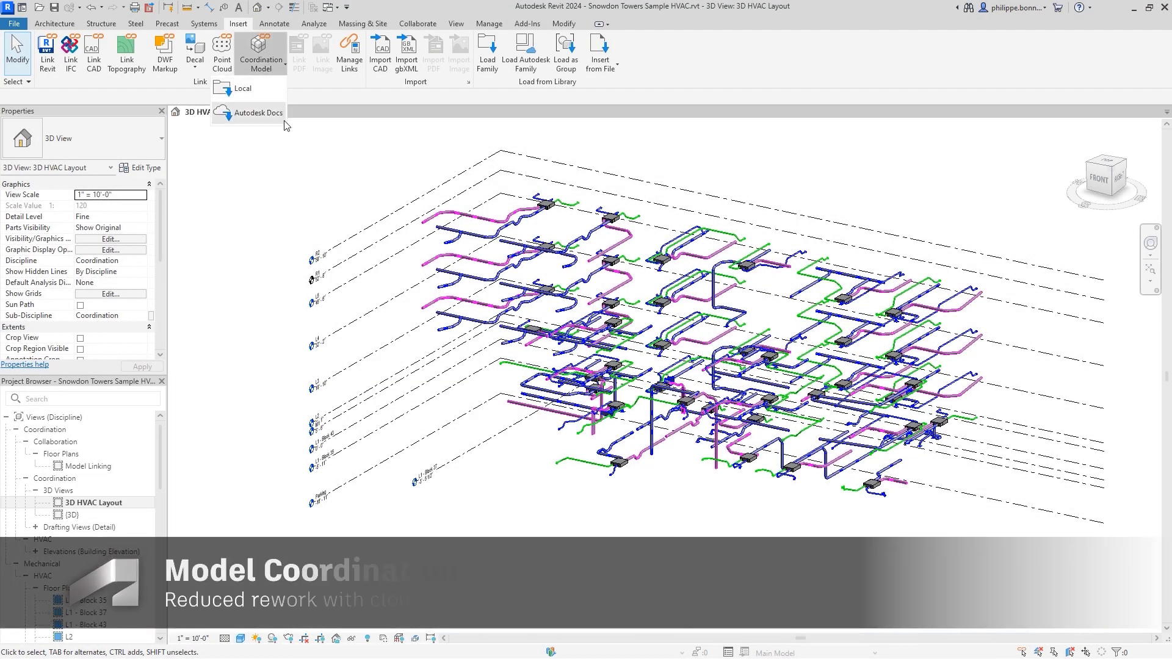
Link the Coord - Arch Walls view of Snowdon Towers Sample Architectural.rvt from Autodesk Docs as a coordination model, positioned Origin to Internal Origin
{"action": "left_click", "coordinate": [283, 117]}
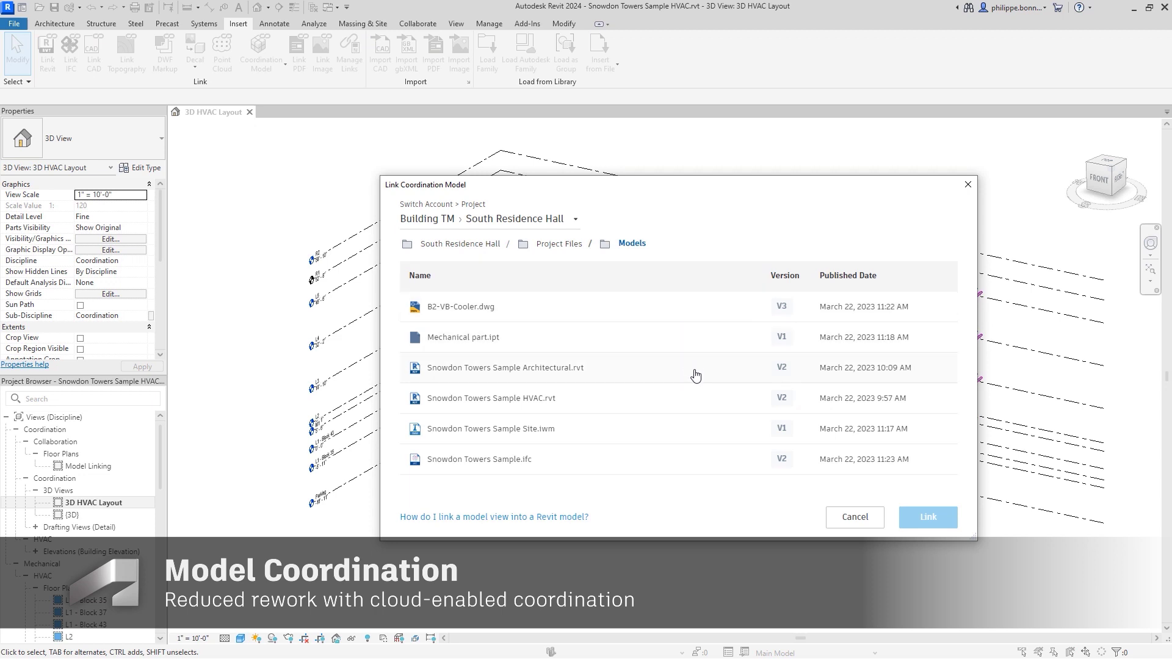
{"action": "left_click", "coordinate": [638, 369]}
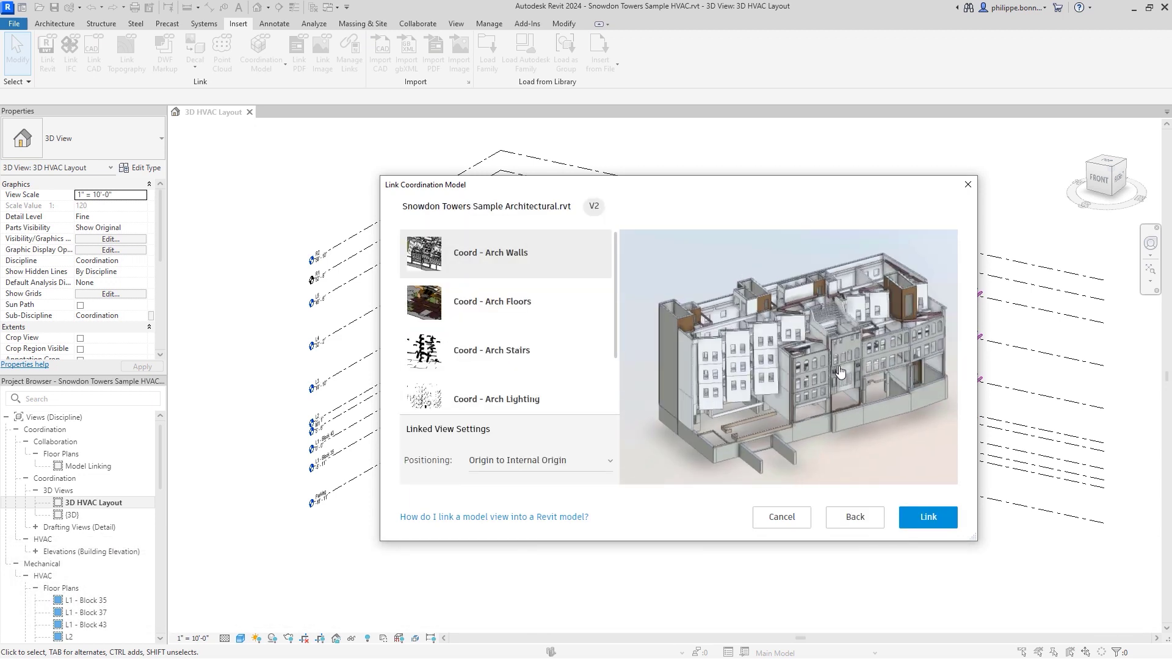
{"action": "left_click", "coordinate": [928, 517]}
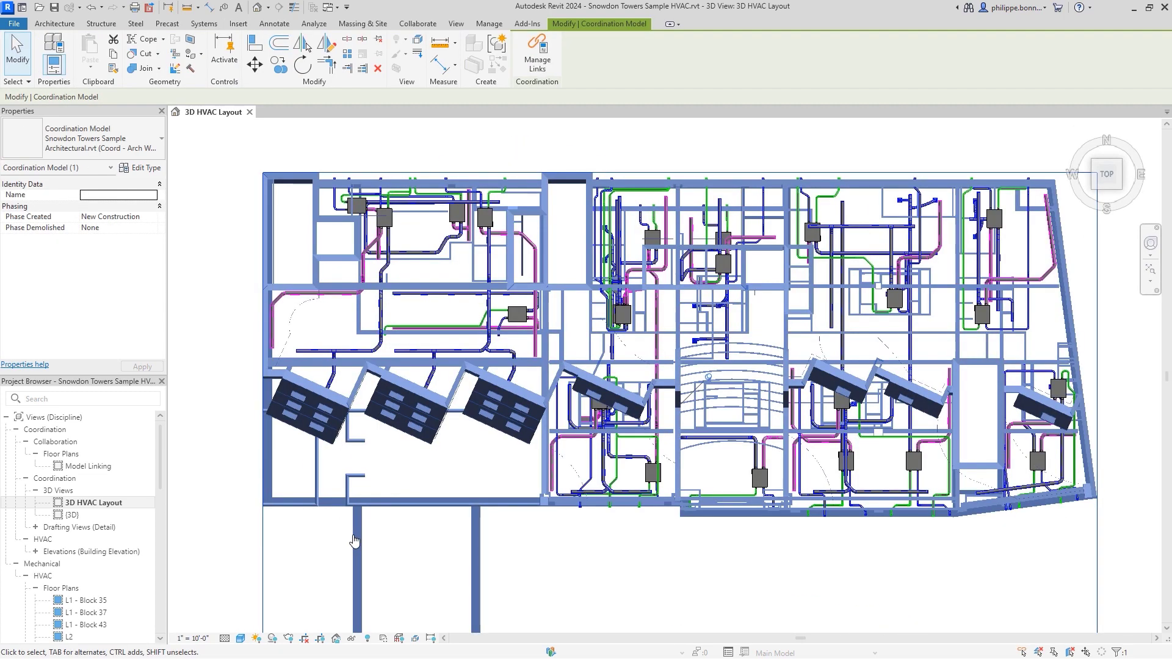
Inspect the properties of the horizontal wall below the central stair in the linked coordination model
{"action": "left_click", "coordinate": [329, 549]}
{"action": "scroll", "coordinate": [723, 479], "scroll_direction": "up", "scroll_amount": 5}
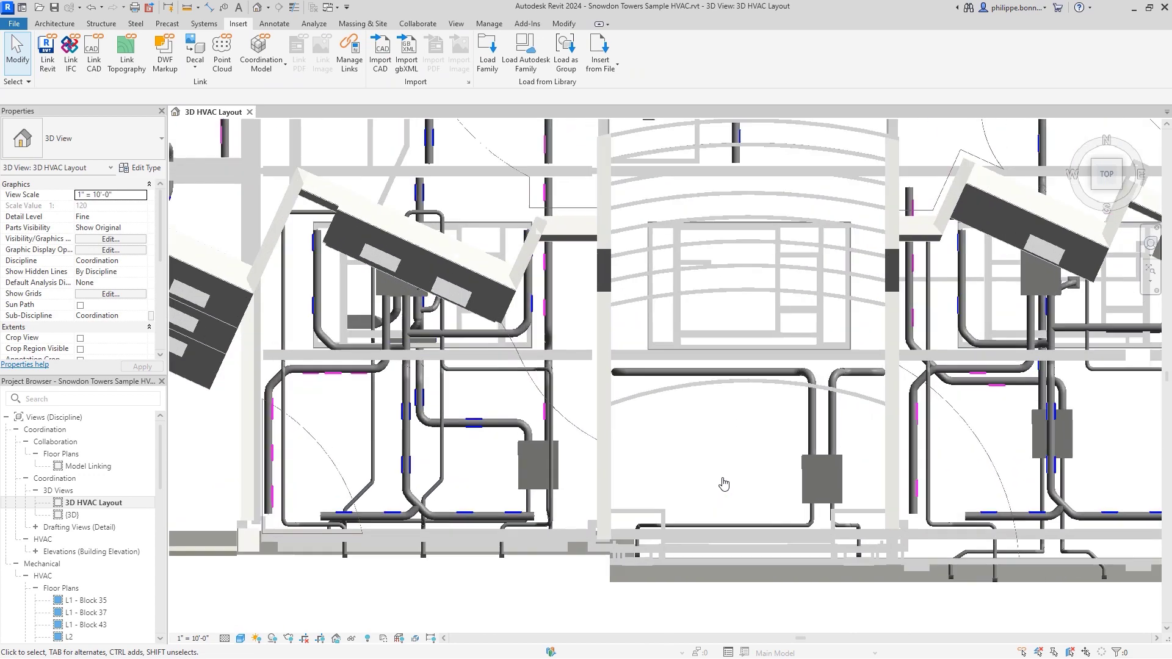
{"action": "left_click", "coordinate": [712, 361]}
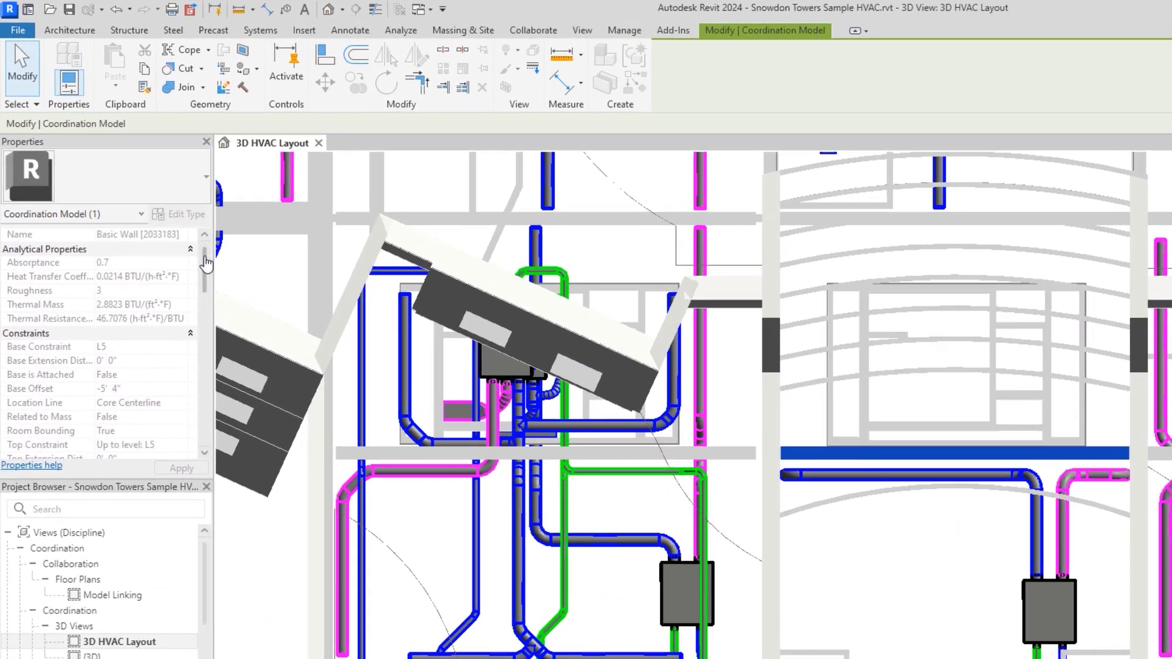
{"action": "scroll", "coordinate": [160, 267], "scroll_direction": "down", "scroll_amount": 8}
{"action": "left_click_drag", "start_coordinate": [254, 427], "coordinate": [254, 324]}
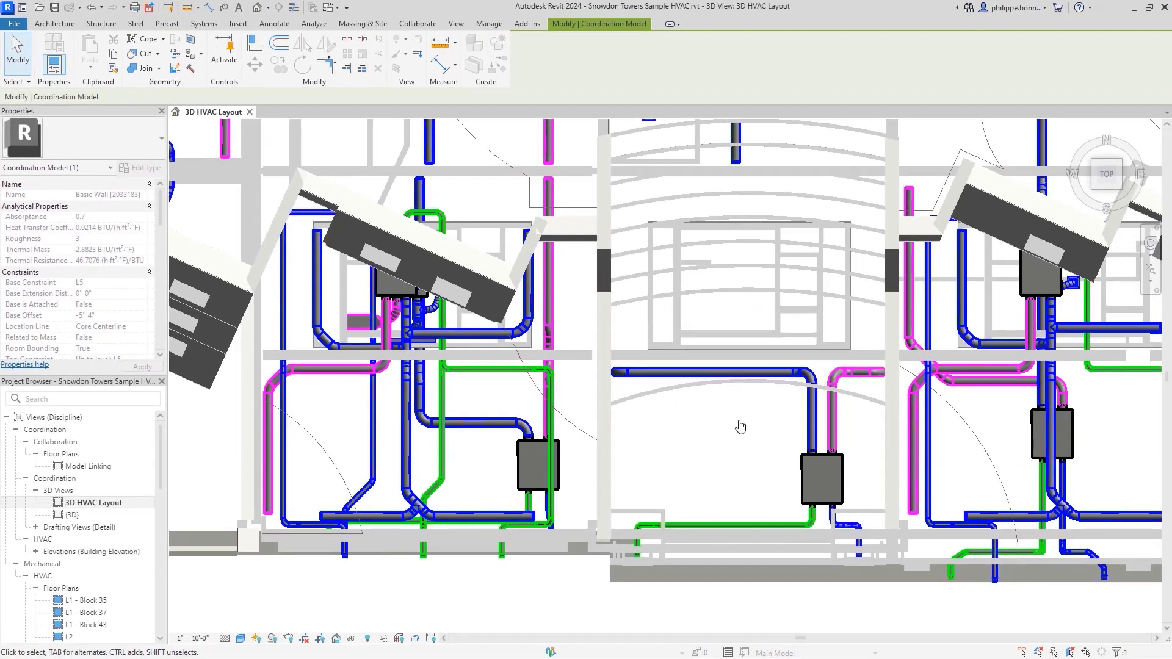
Measure the distance from the linked wall to the HVAC unit in the room below the central stair
{"action": "left_click", "coordinate": [740, 426]}
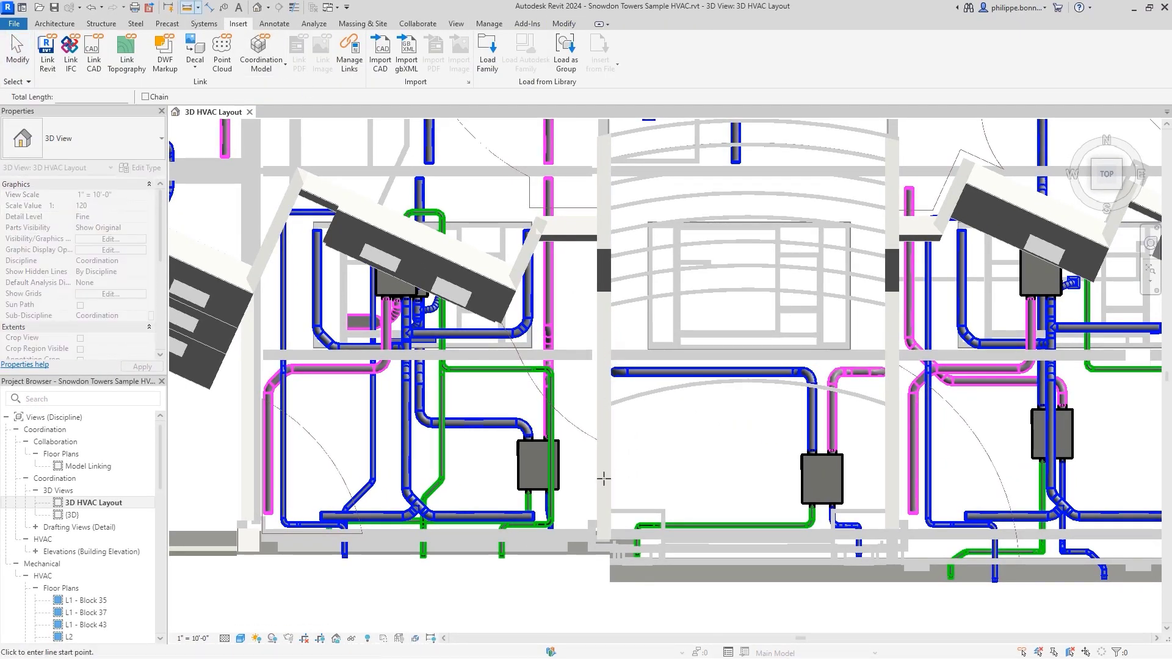
{"action": "left_click", "coordinate": [617, 508]}
{"action": "left_click", "coordinate": [802, 506]}
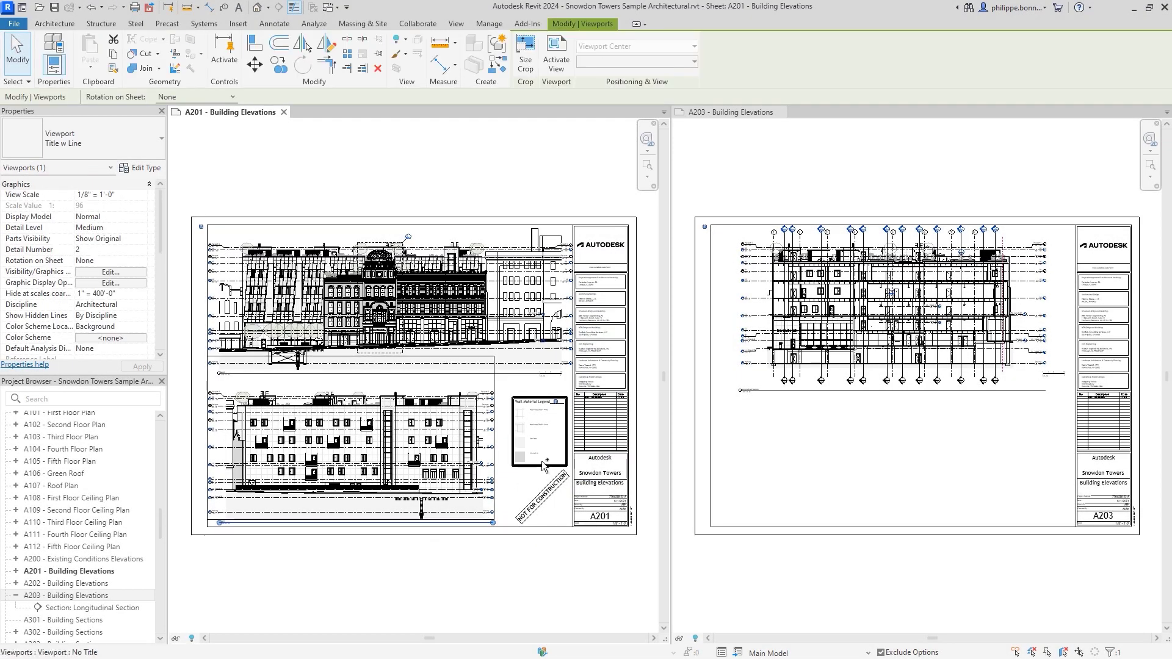
Move the lower elevation viewport, the legend and the NOT FOR CONSTRUCTION note from sheet A201 to A203 - Building Elevations, keeping them aligned
{"action": "left_click", "coordinate": [488, 483], "text": "ctrl"}
{"action": "left_click", "coordinate": [550, 496], "text": "ctrl"}
{"action": "right_click", "coordinate": [550, 495]}
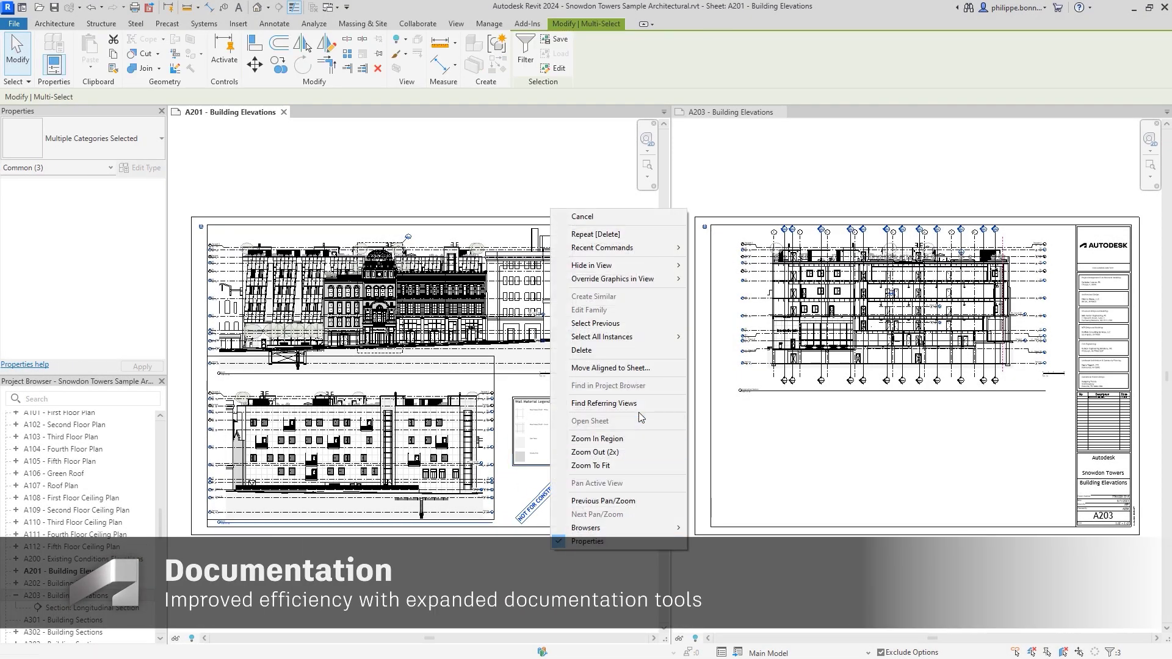
{"action": "left_click", "coordinate": [648, 368]}
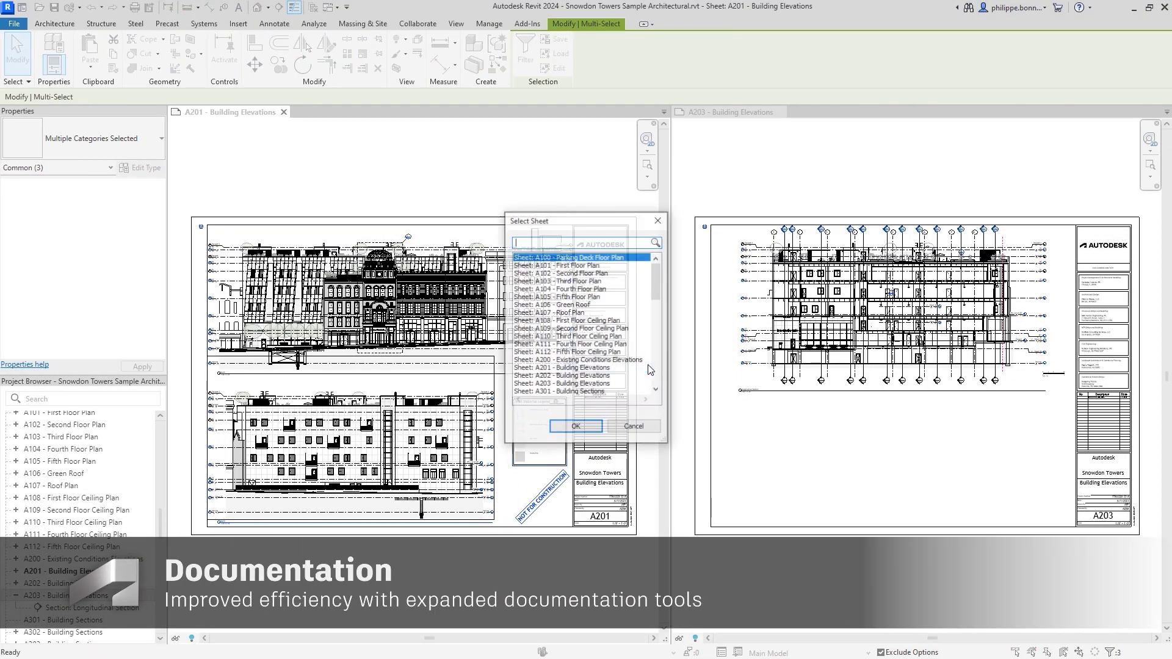
{"action": "left_click", "coordinate": [593, 384]}
{"action": "left_click", "coordinate": [576, 427]}
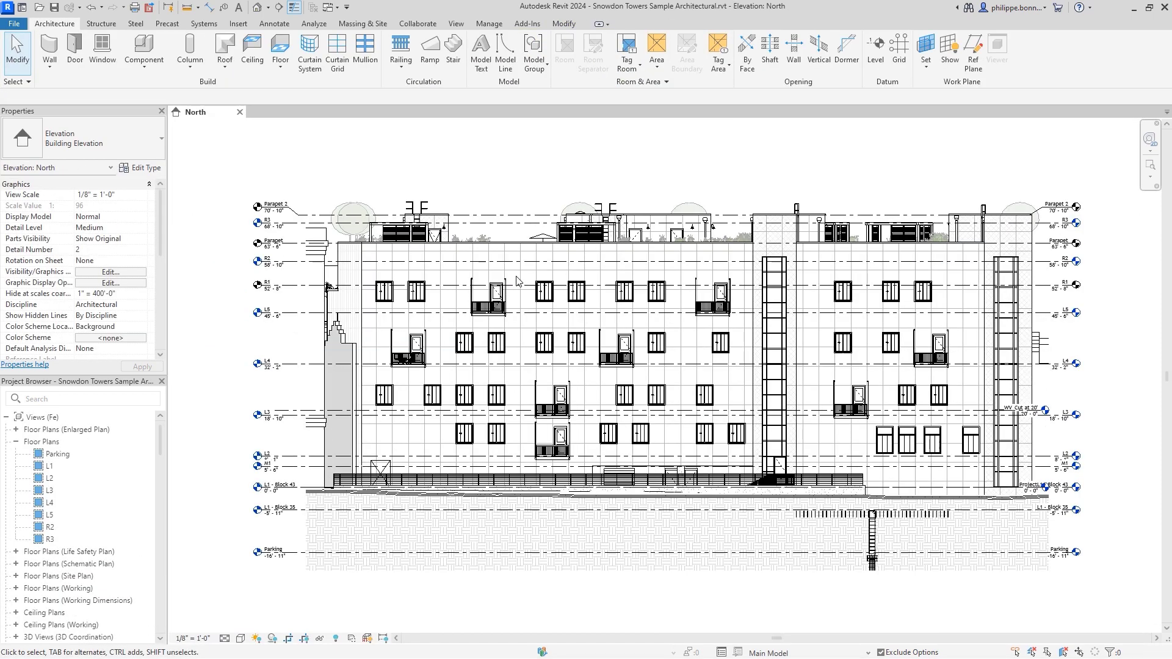
Open the sheet that contains the North elevation directly from the elevation view
{"action": "right_click", "coordinate": [518, 280]}
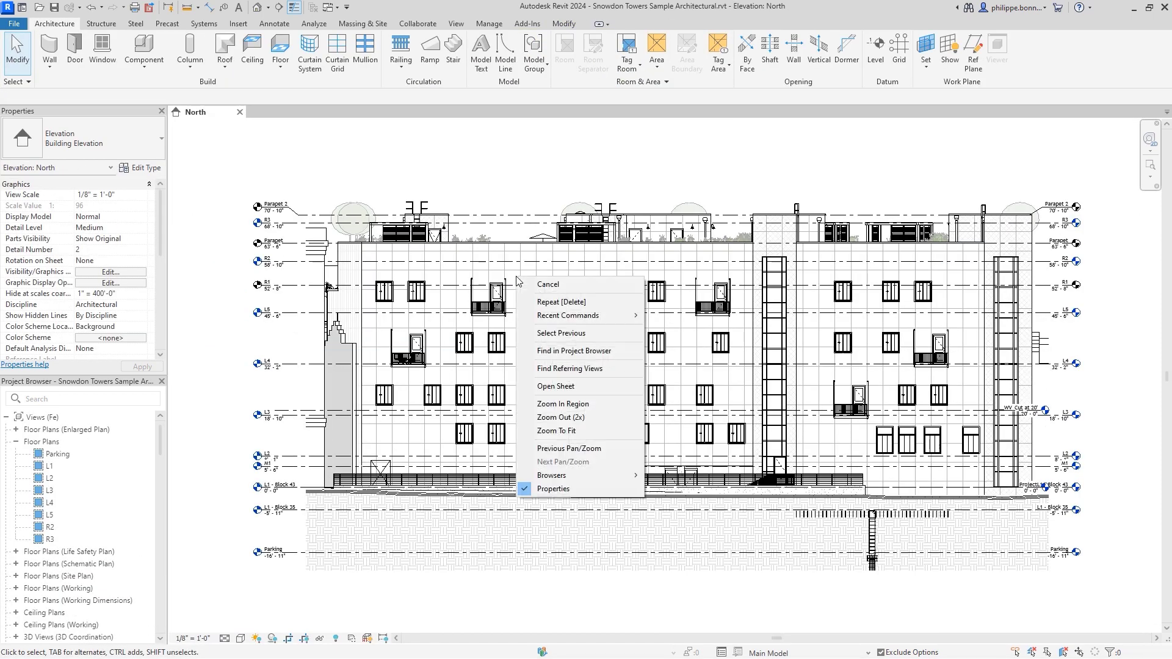
{"action": "left_click", "coordinate": [598, 391]}
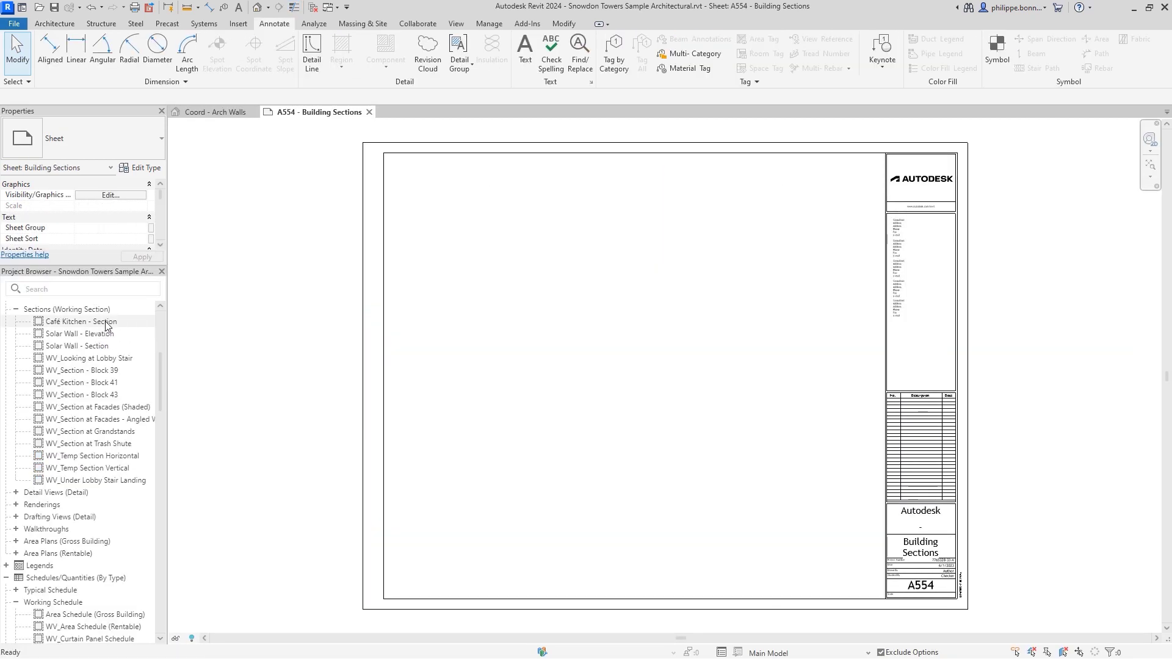
Place Café Kitchen - Section, Solar Wall - Section, the angled WV_Section at Facades view and Area Schedule (Gross Building) together on sheet A554
{"action": "left_click", "coordinate": [105, 322]}
{"action": "left_click", "coordinate": [82, 346], "text": "ctrl"}
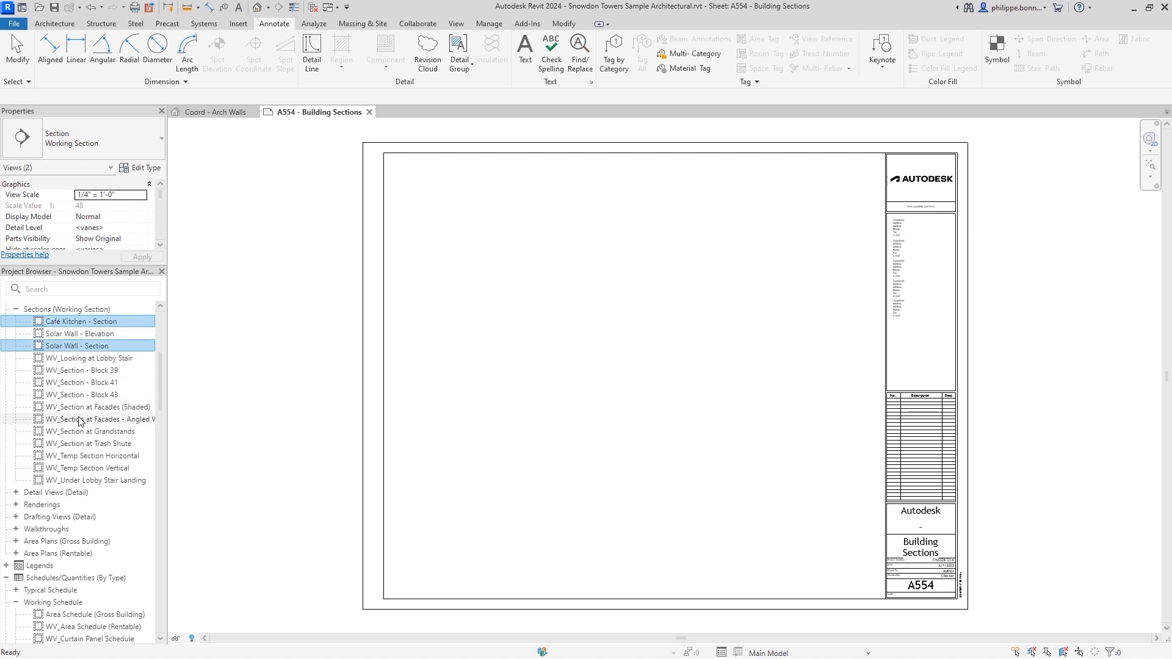
{"action": "left_click", "coordinate": [80, 420], "text": "ctrl"}
{"action": "left_click", "coordinate": [83, 615], "text": "ctrl"}
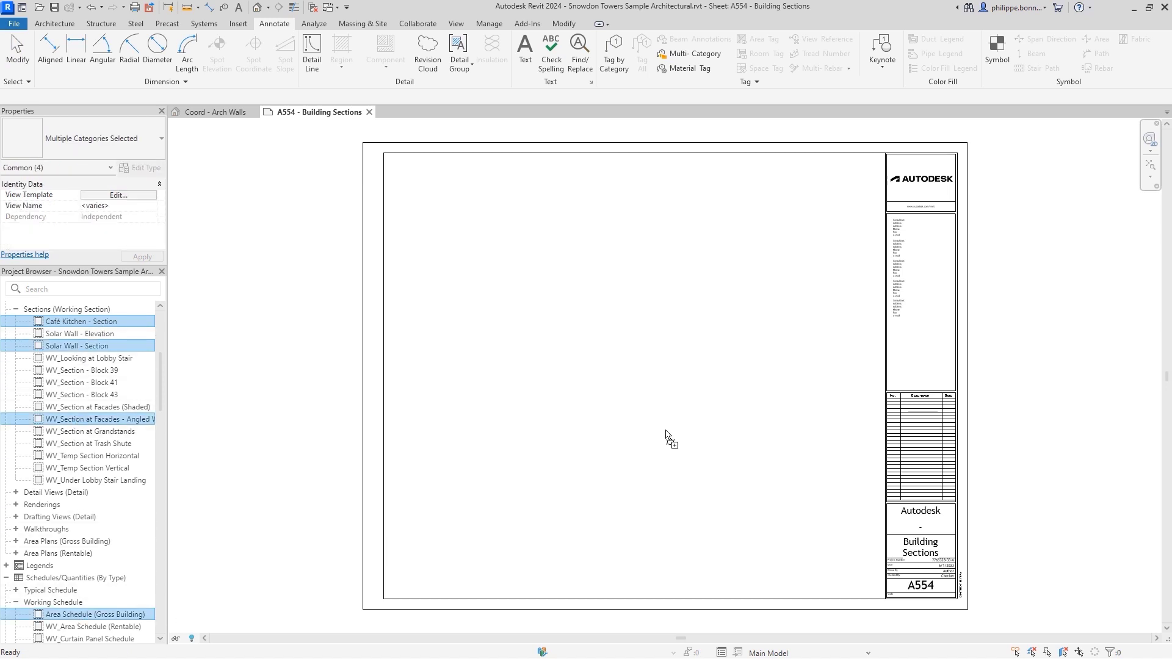
{"action": "left_click_drag", "start_coordinate": [668, 434], "coordinate": [667, 555]}
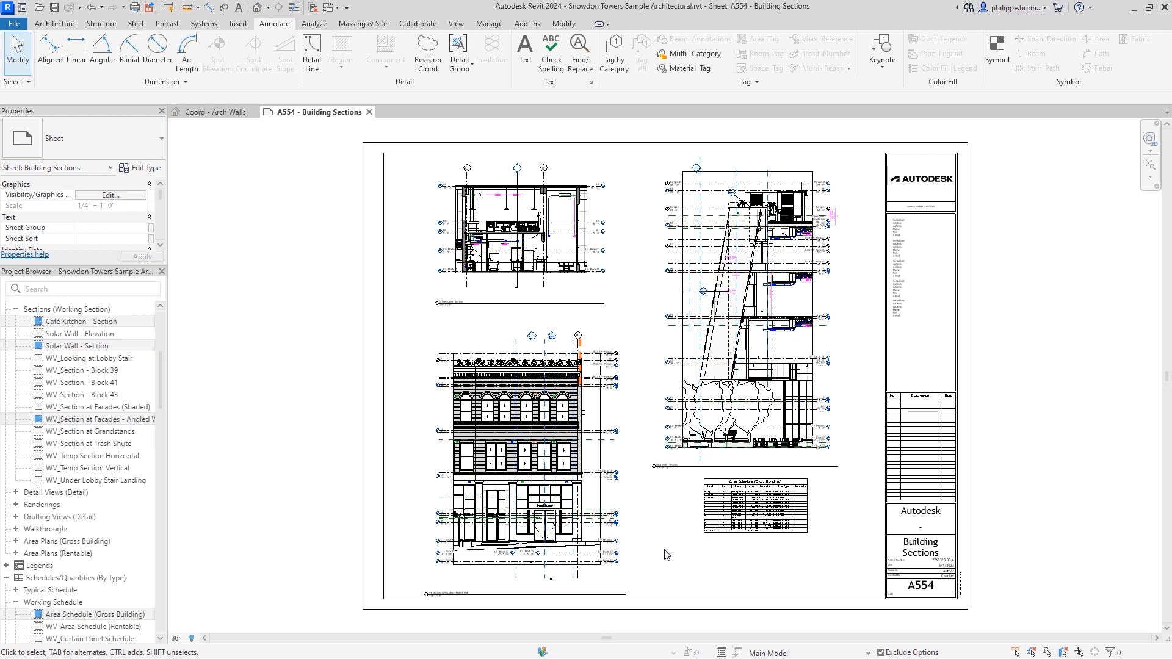
Set the row height of the area schedule on sheet A554 to 0' 0 15/32" for all rows
{"action": "left_click", "coordinate": [699, 534]}
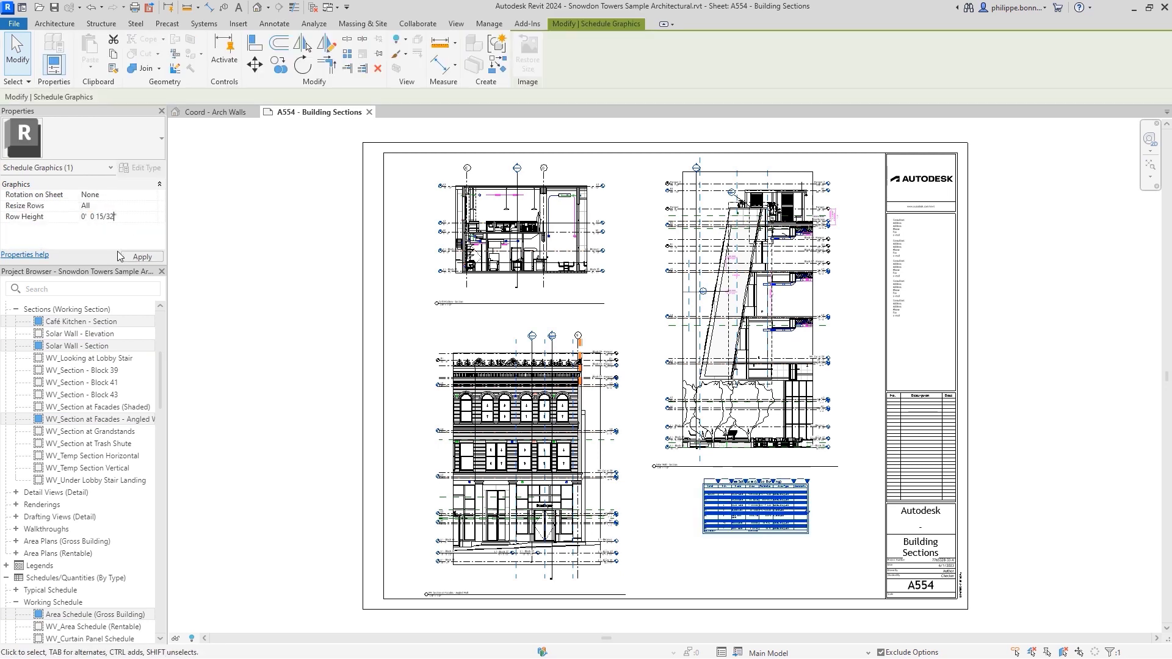
{"action": "left_click", "coordinate": [142, 257]}
{"action": "left_click", "coordinate": [236, 290]}
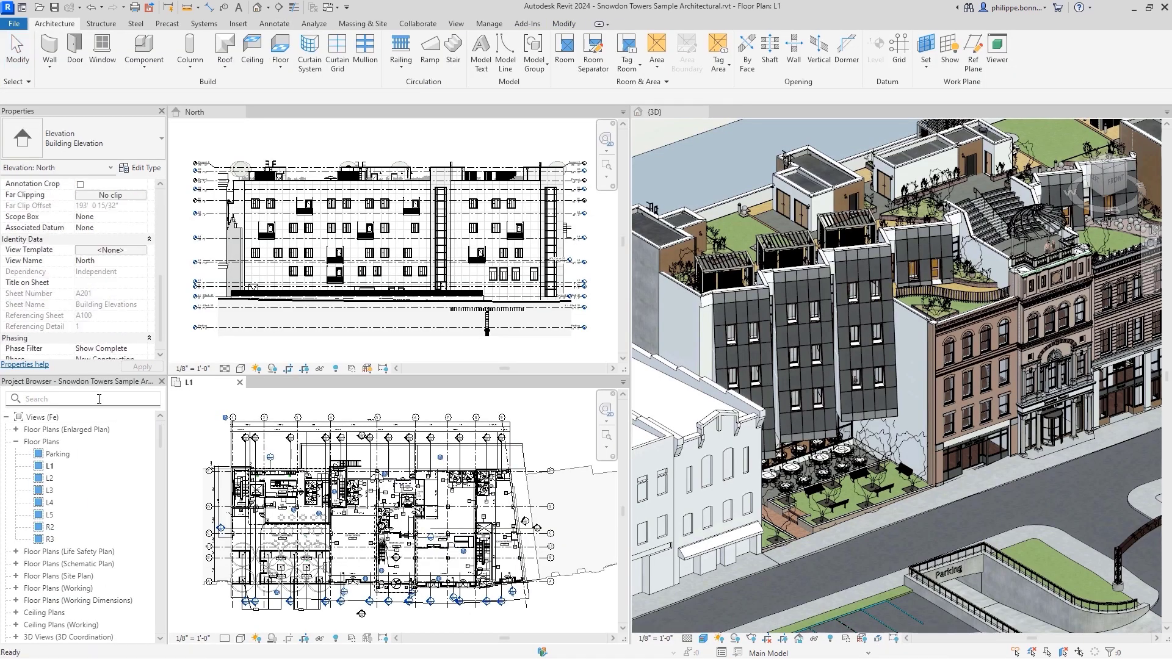
Search the project's views and sheets for "Kitche"
{"action": "type", "text": "Kitche"}
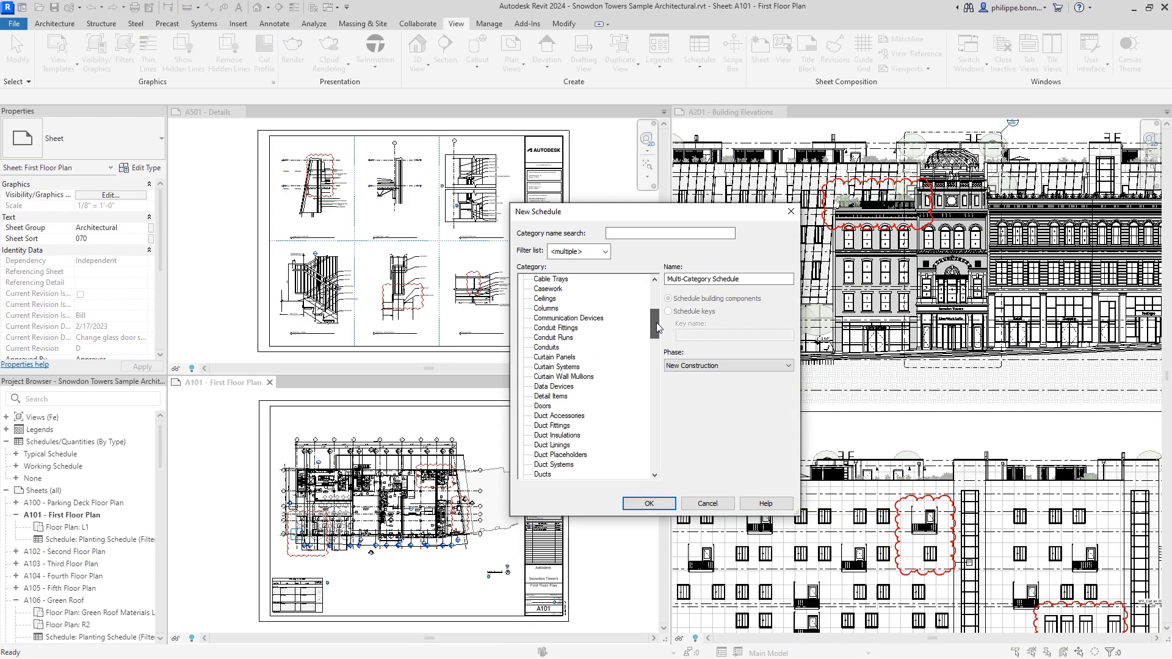
Create a new schedule for the Revision Clouds category, named Revision Cloud Schedule
{"action": "scroll", "coordinate": [577, 367], "scroll_direction": "down", "scroll_amount": 10}
{"action": "left_click", "coordinate": [558, 366]}
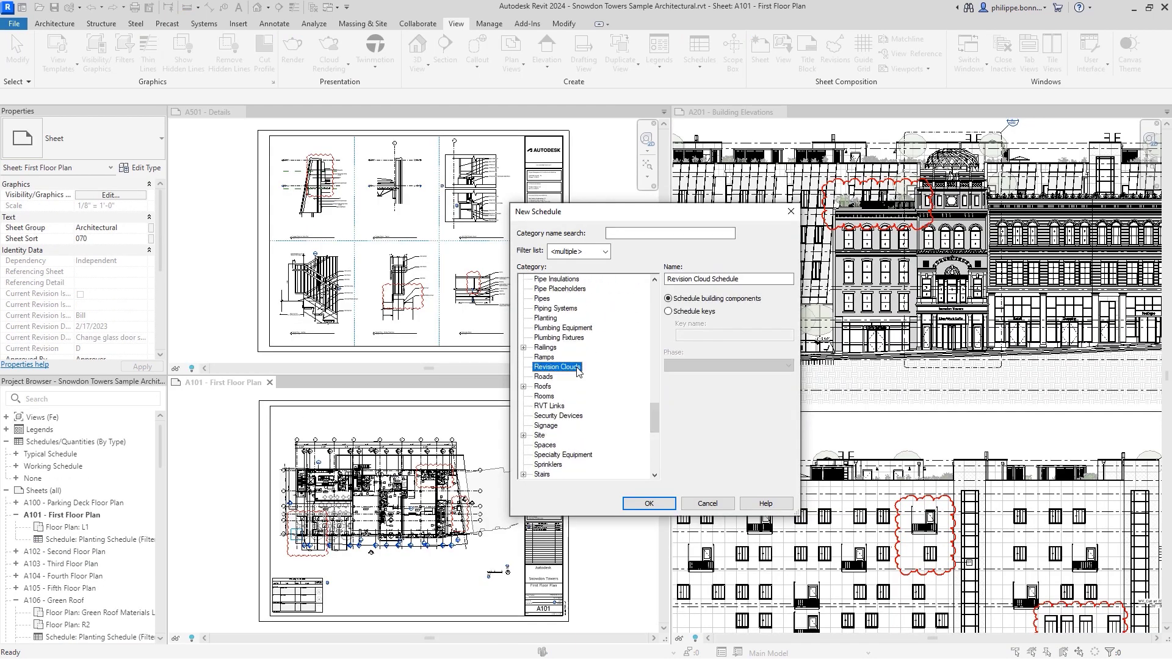
{"action": "left_click", "coordinate": [649, 504]}
Add the Revision fields Revision Number, Issued by, Revision Date and Revision Description to the revision cloud schedule
{"action": "left_click", "coordinate": [607, 234]}
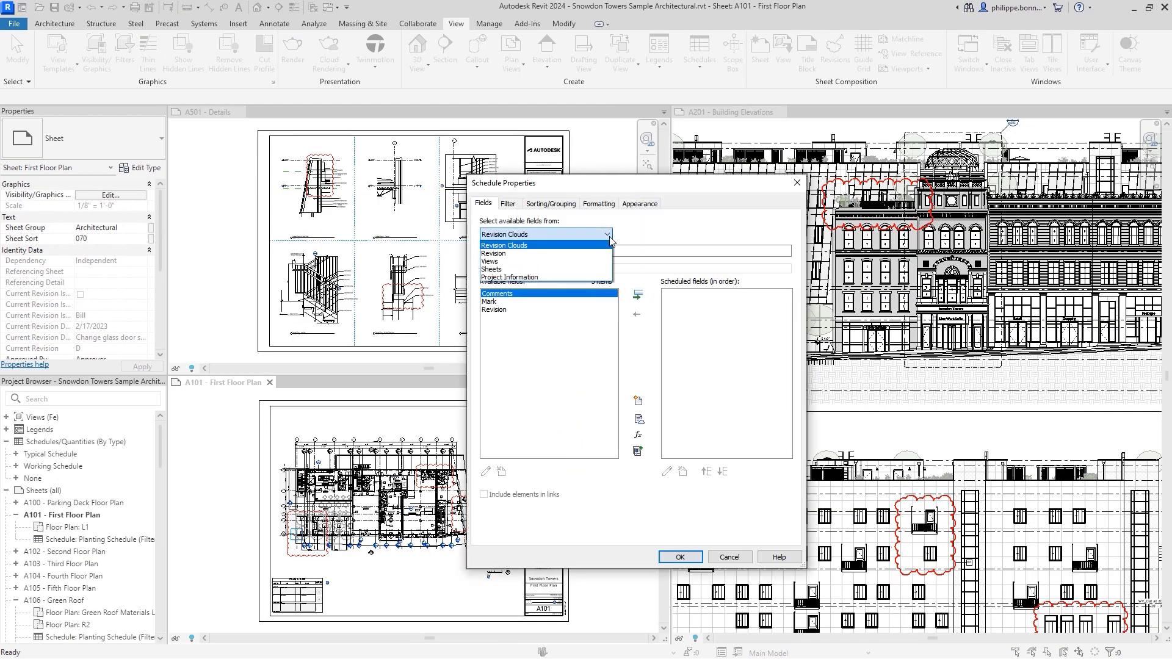
{"action": "left_click", "coordinate": [579, 254]}
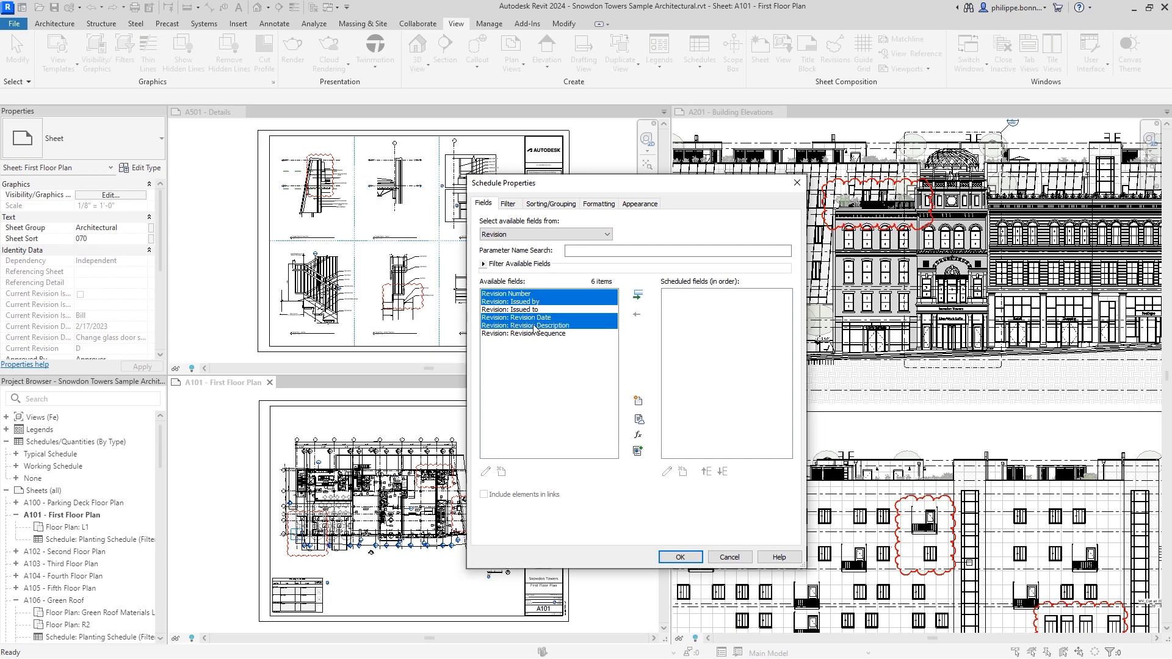
{"action": "left_click", "coordinate": [638, 295]}
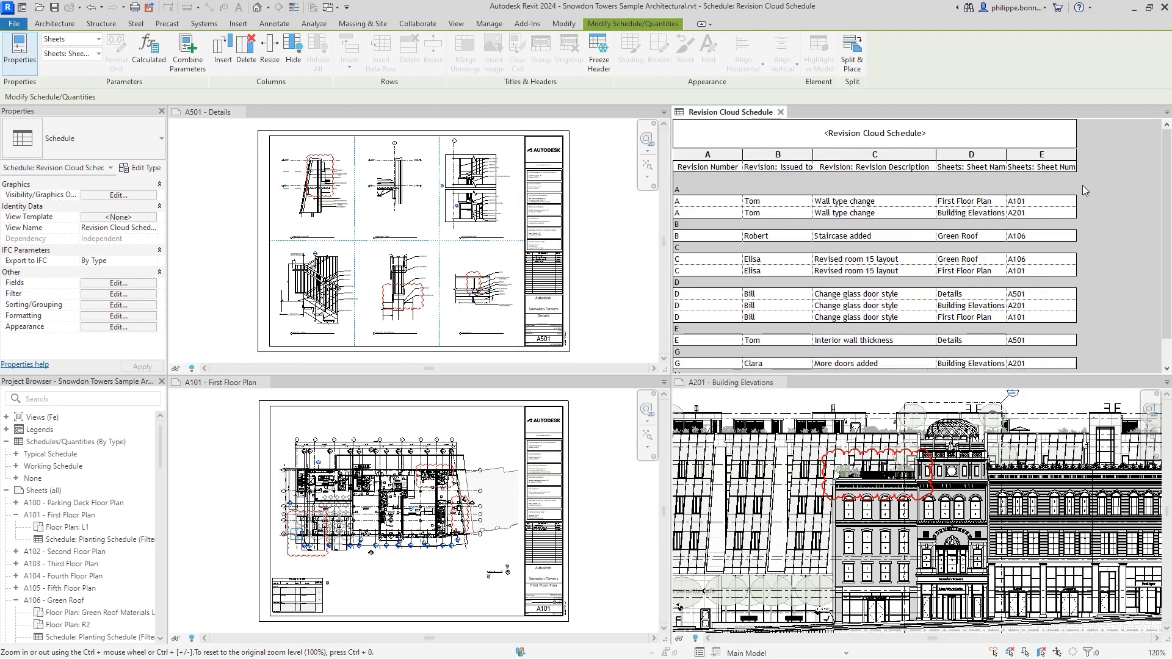